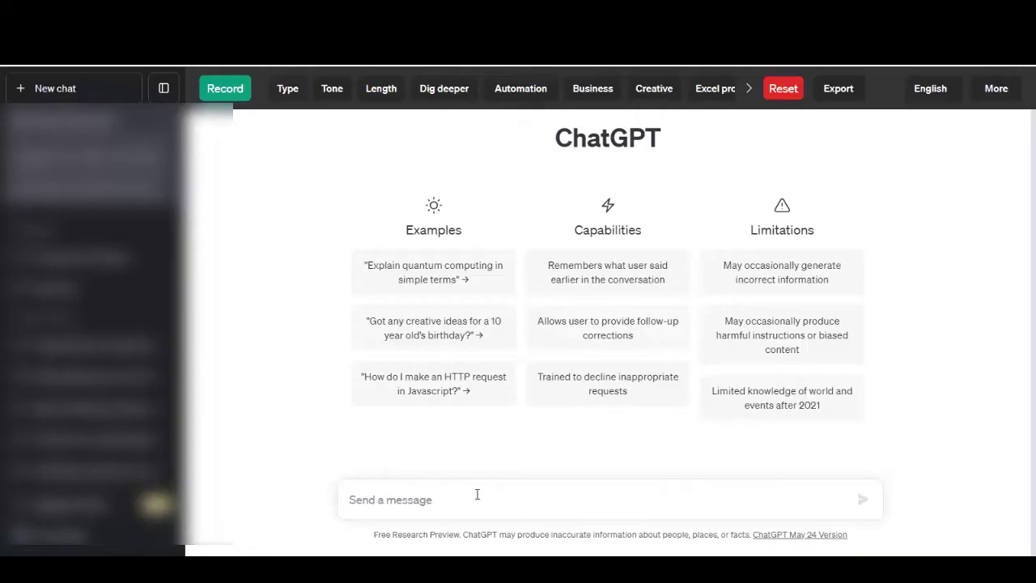
- Submit the prompt "generate a conversation between a wife whose hisband forget to buy her a present on her birthday" and view the reply
text(gen)
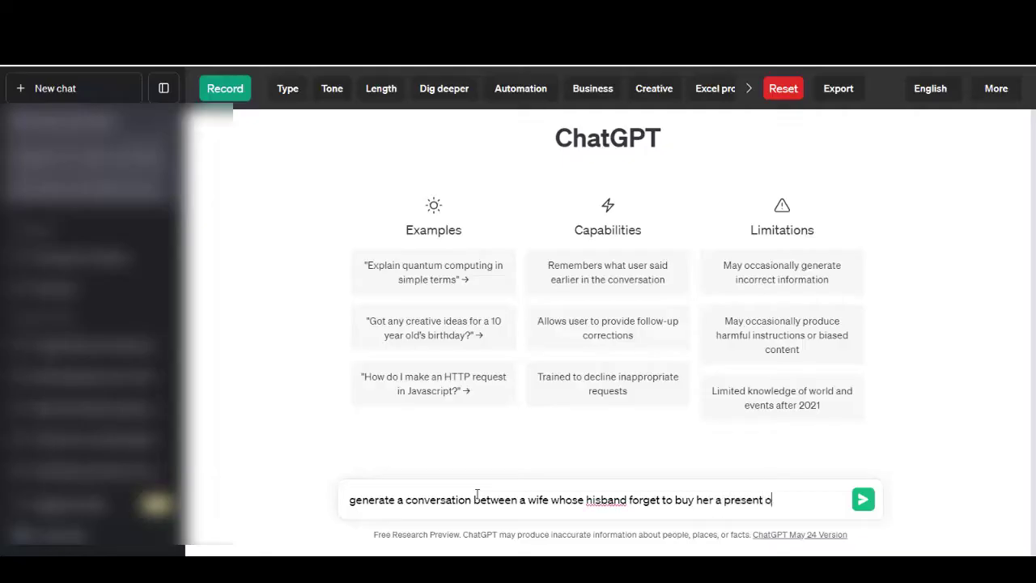
text(orthday)
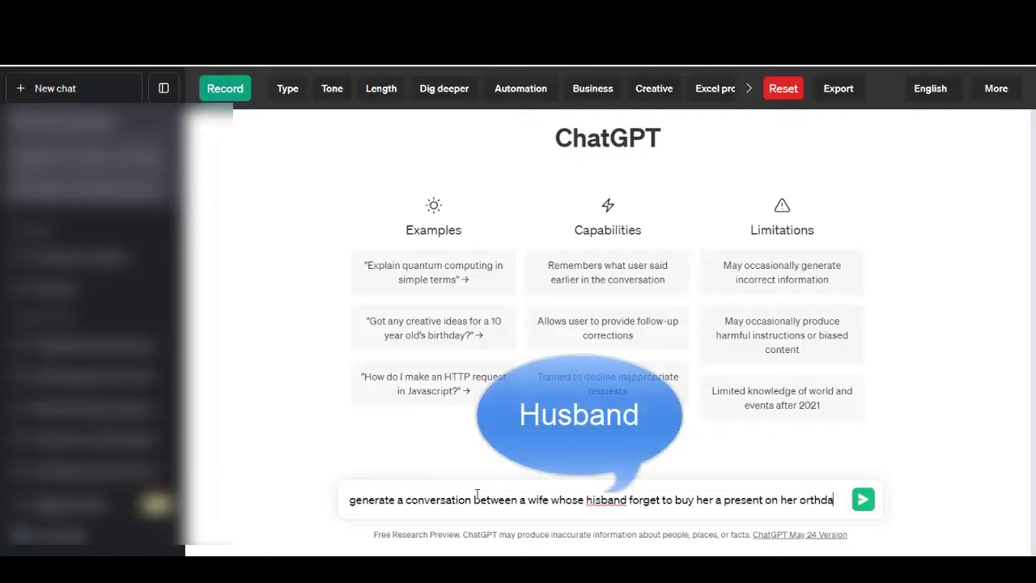
right_click(820, 498)
click(897, 229)
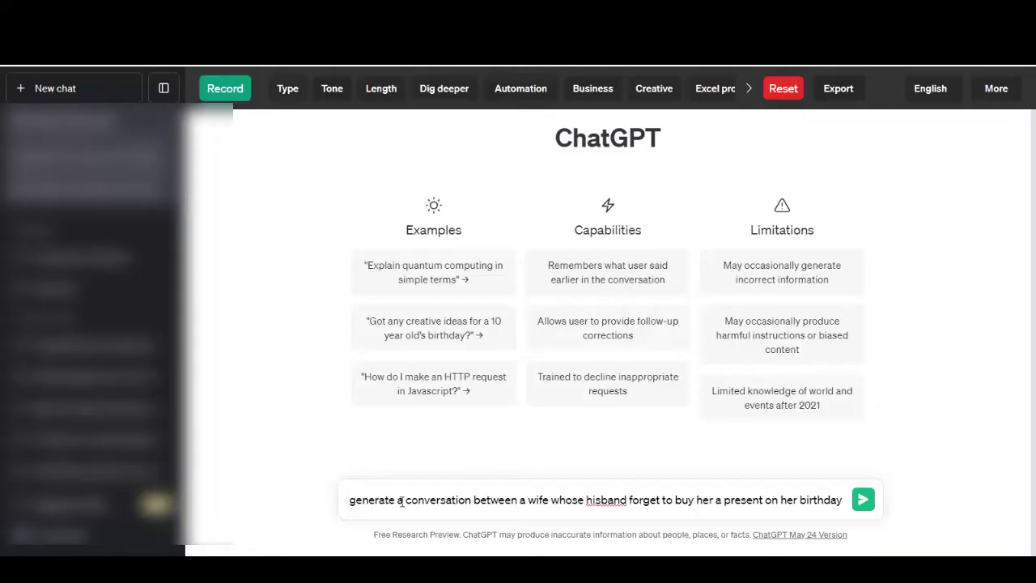
click(862, 501)
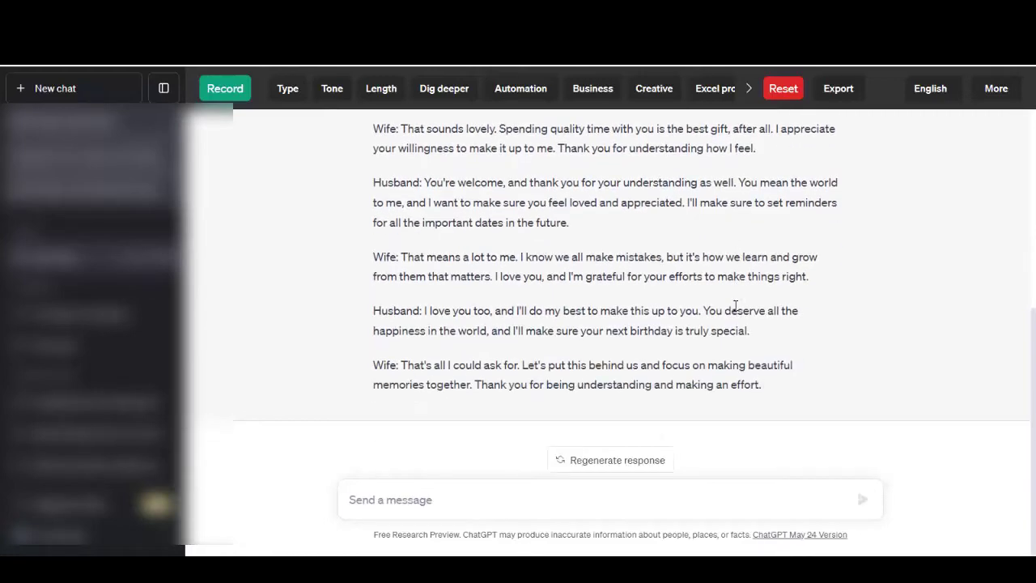
scroll(590, 321, up, 5)
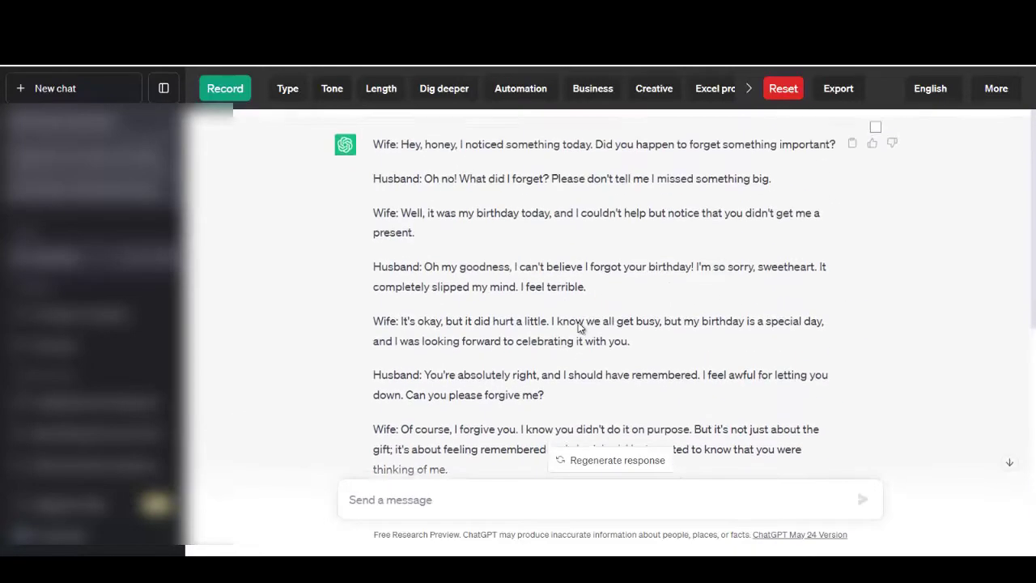
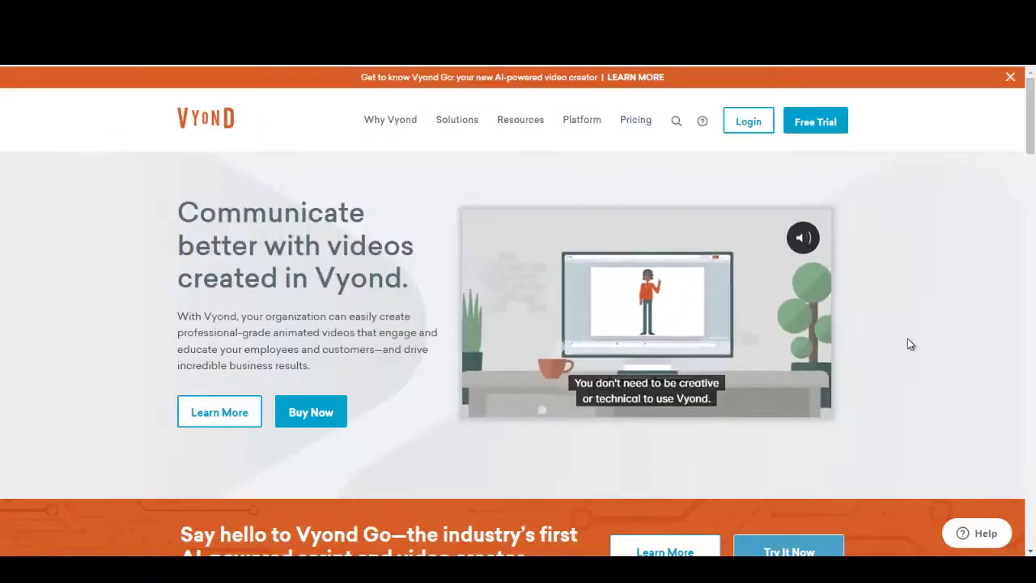
- Switch to the Vyond website and sign up for the free trial with an existing Google account
click(821, 122)
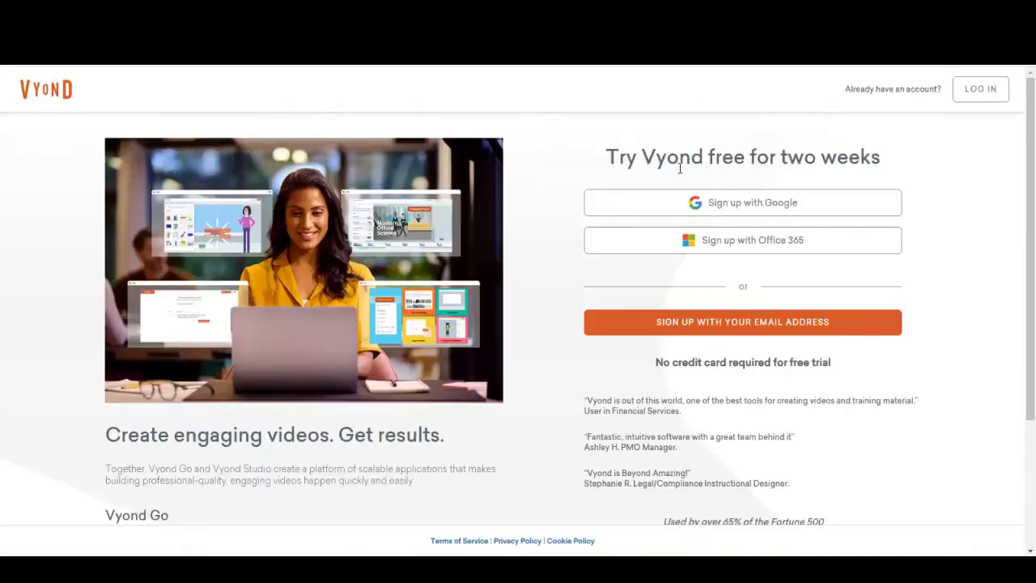
click(809, 212)
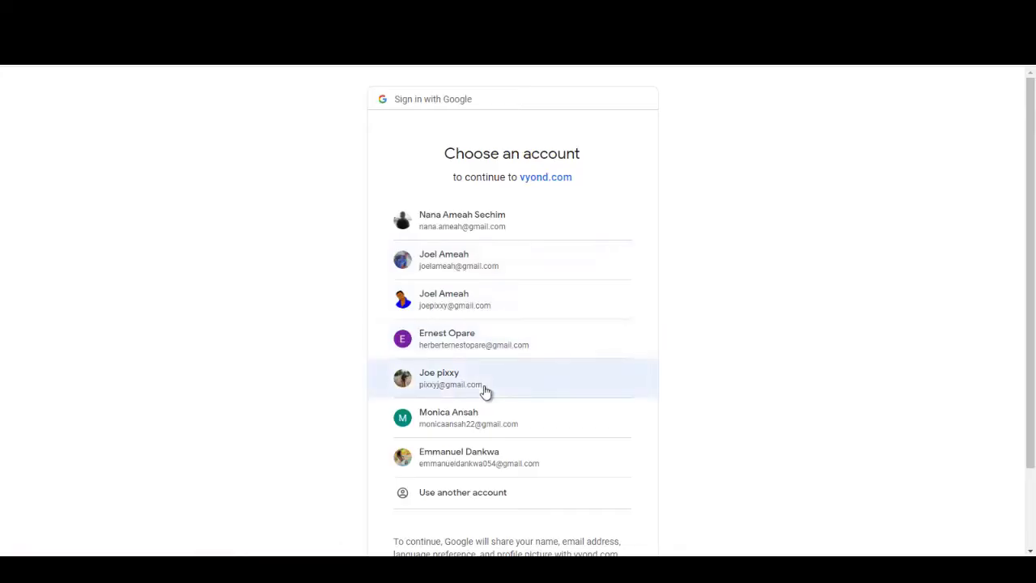
scroll(486, 392, down, 1)
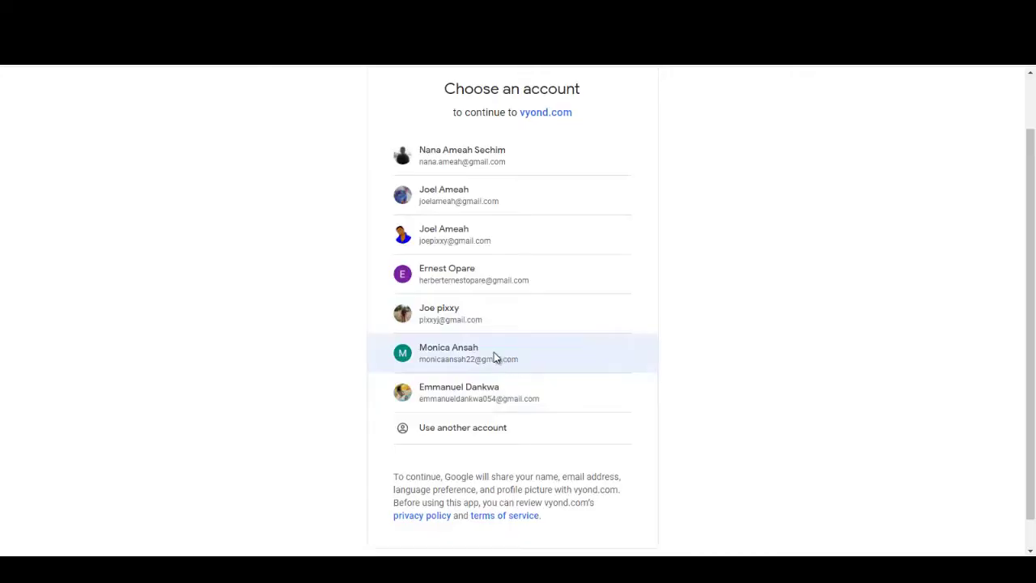
click(495, 357)
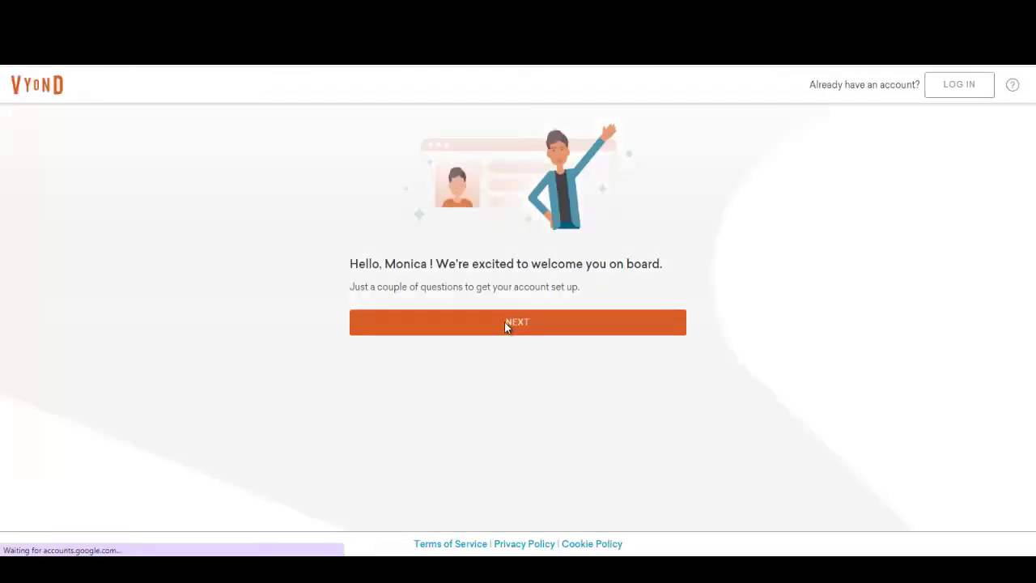
- Build the profile with company name pixxytube, agree to the Terms of Service and continue to the second setup stage
click(534, 324)
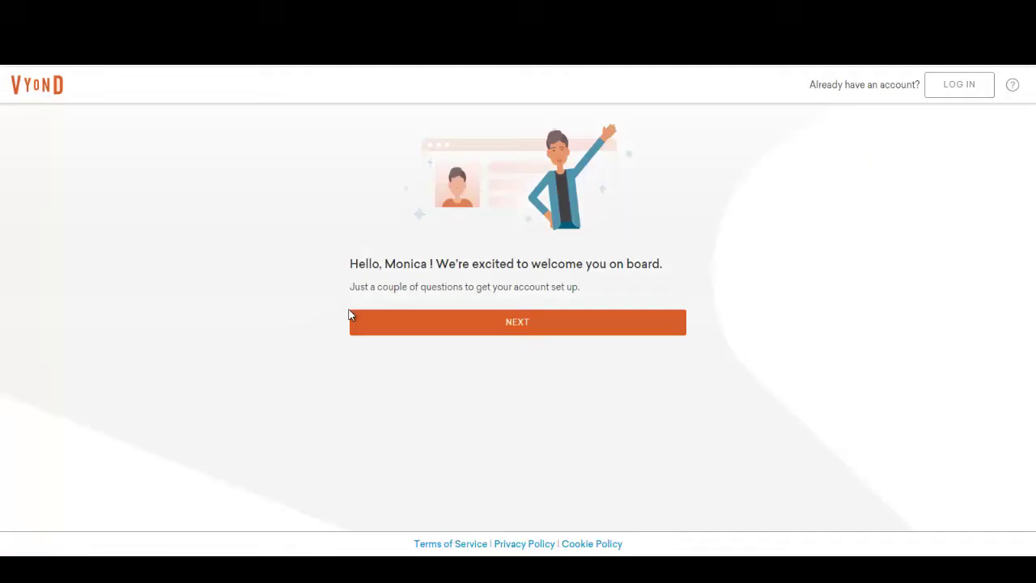
click(537, 324)
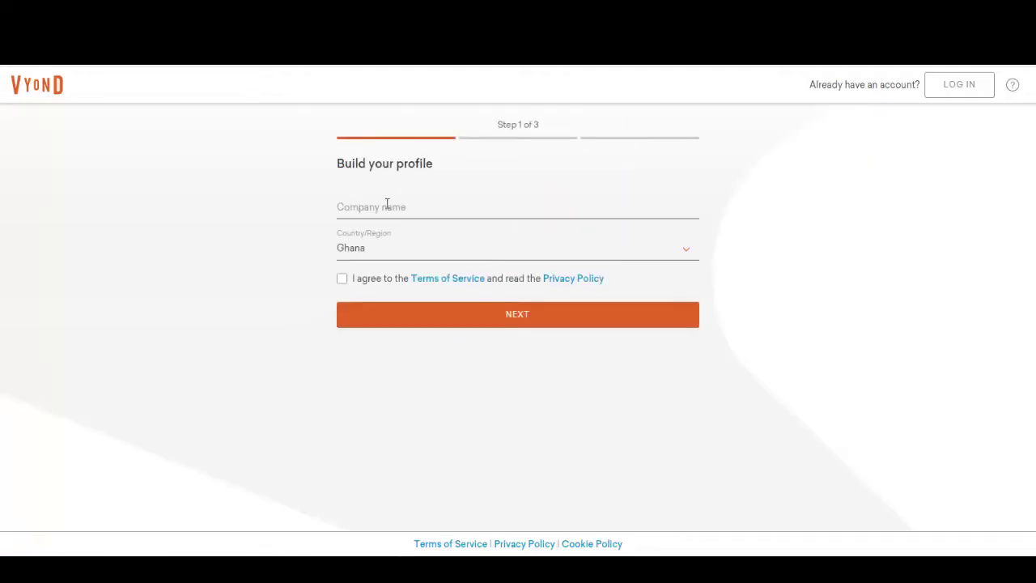
click(343, 279)
click(477, 324)
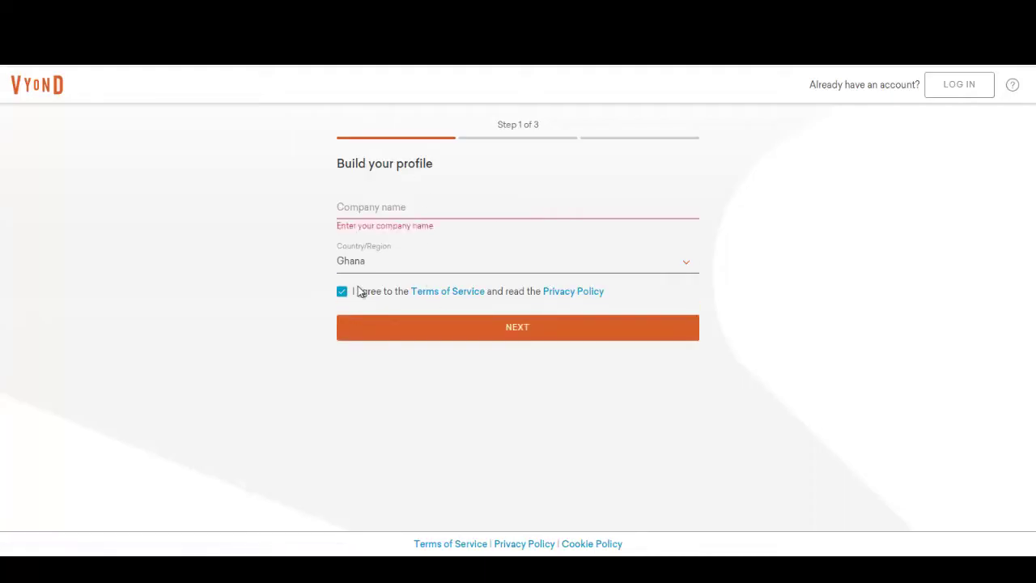
click(375, 209)
text(pixxytube)
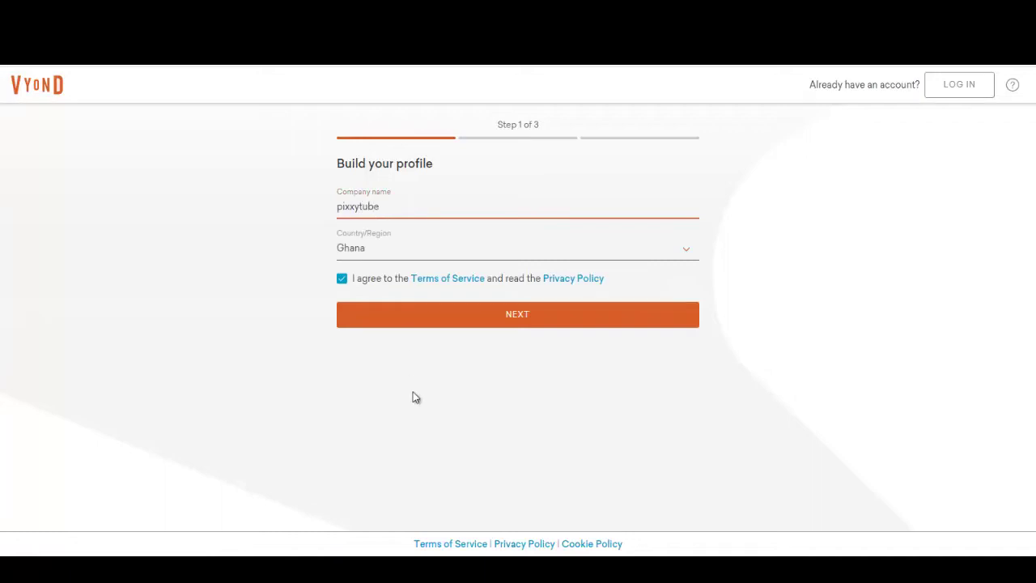
click(448, 319)
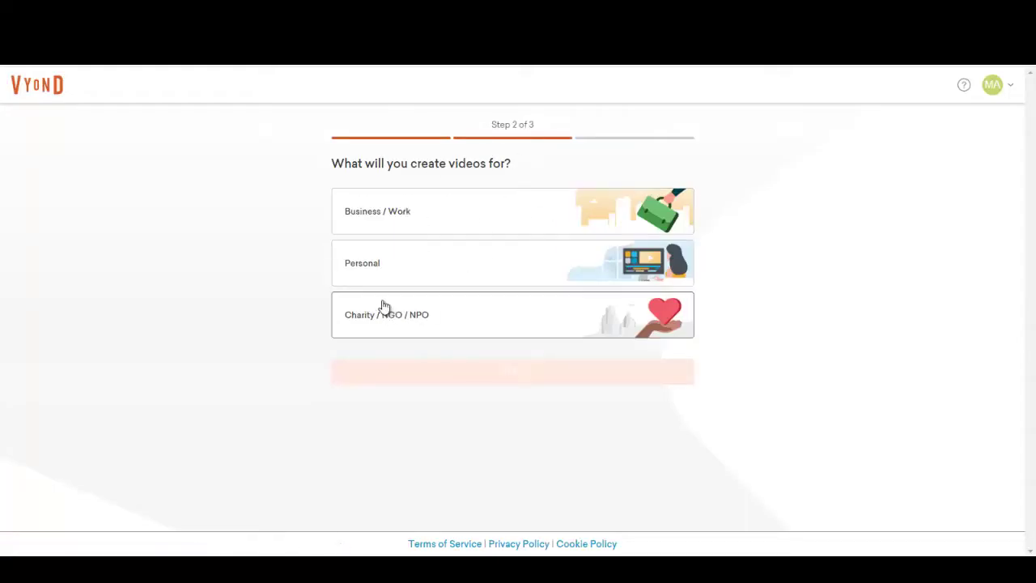
- Set the video purpose to Personal as a Casual user and continue to the last setup stage
click(401, 271)
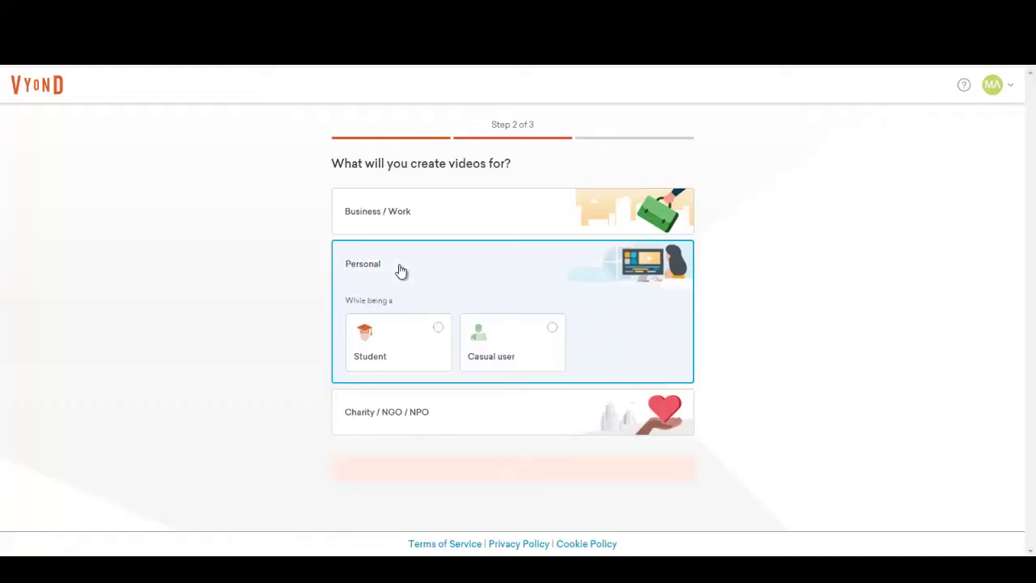
click(513, 363)
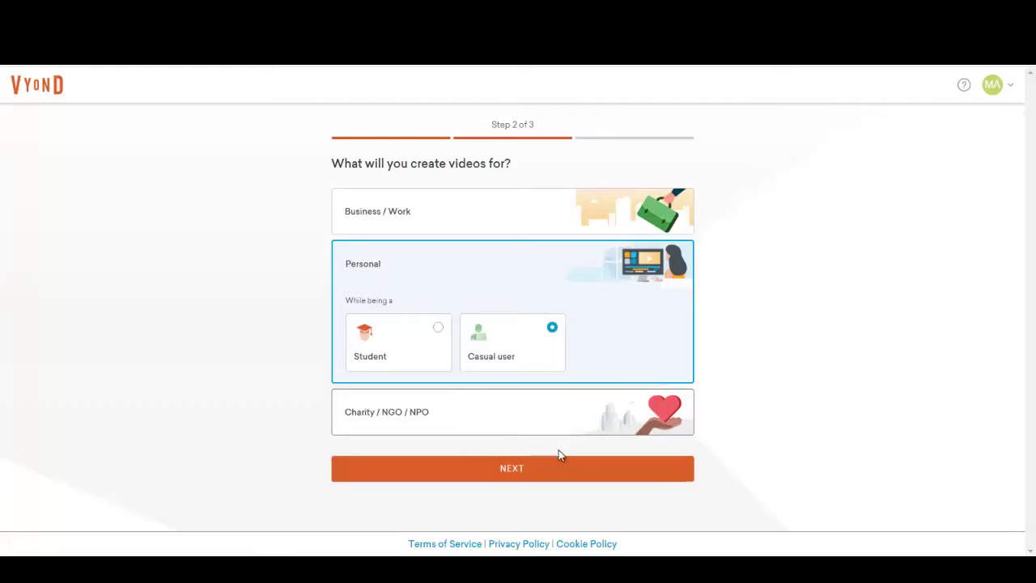
click(525, 481)
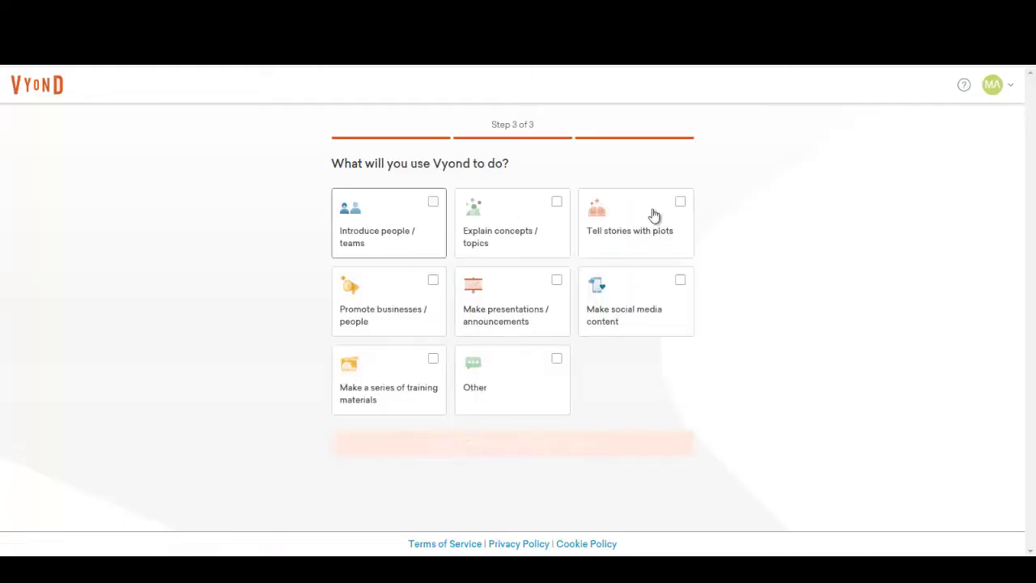
- Choose all intended uses except Other and finish the account setup to enter Vyond Studio
click(430, 210)
click(558, 207)
click(665, 212)
click(679, 282)
click(556, 283)
click(434, 281)
click(435, 361)
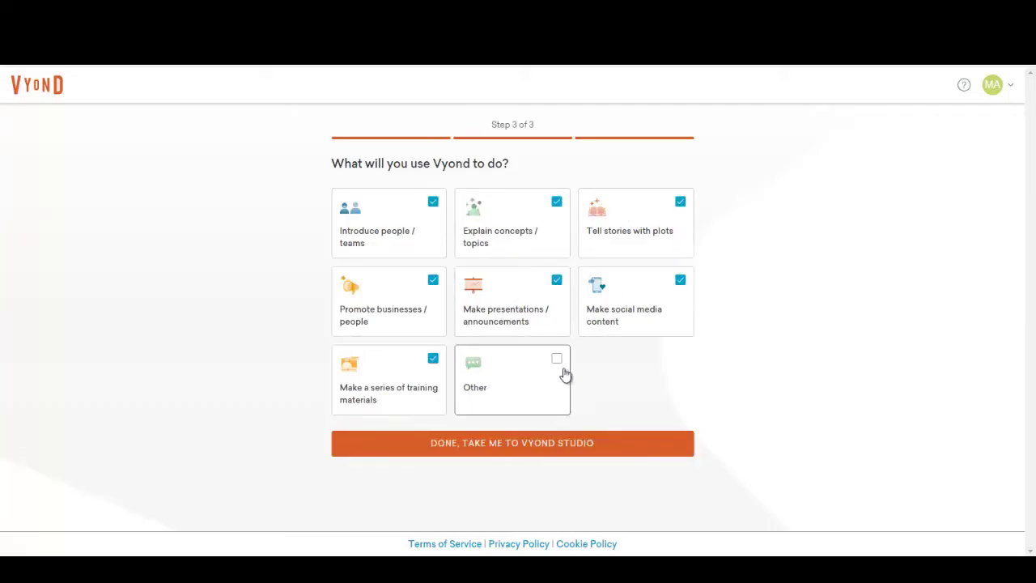
click(558, 364)
click(558, 364)
click(549, 454)
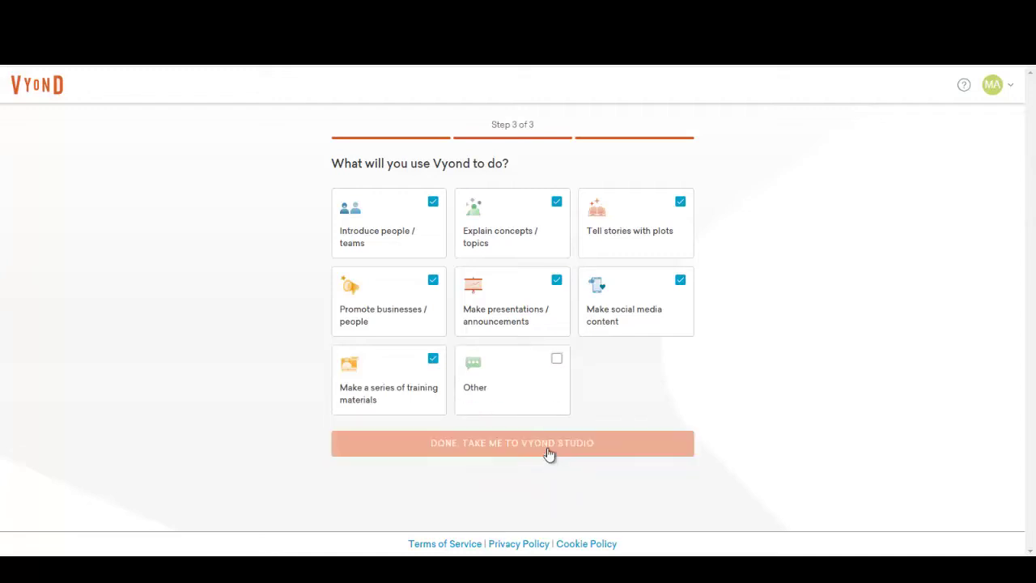
click(640, 457)
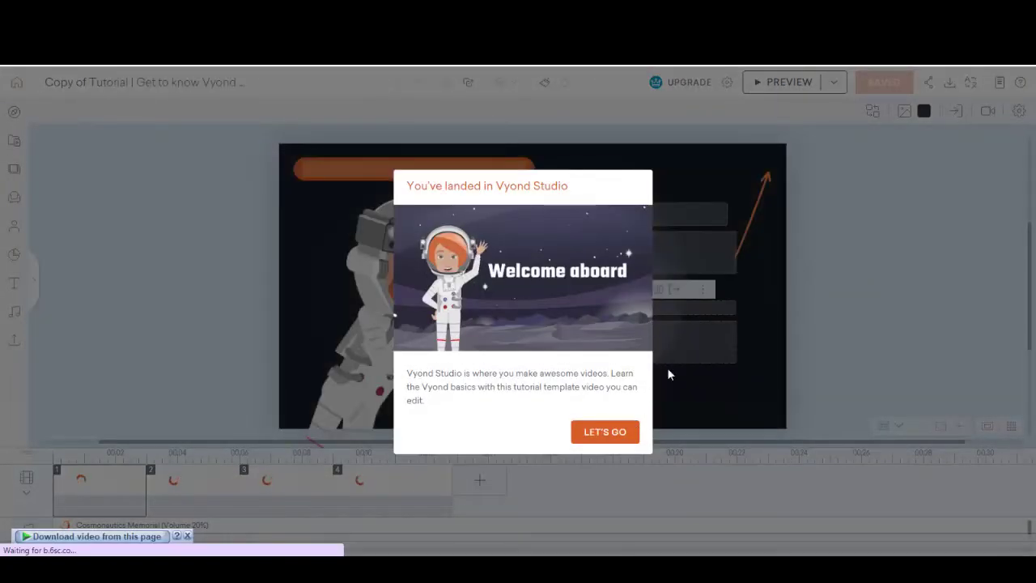
- Dismiss the Studio welcome messages and the video download bar, and briefly preview the tutorial video
click(624, 433)
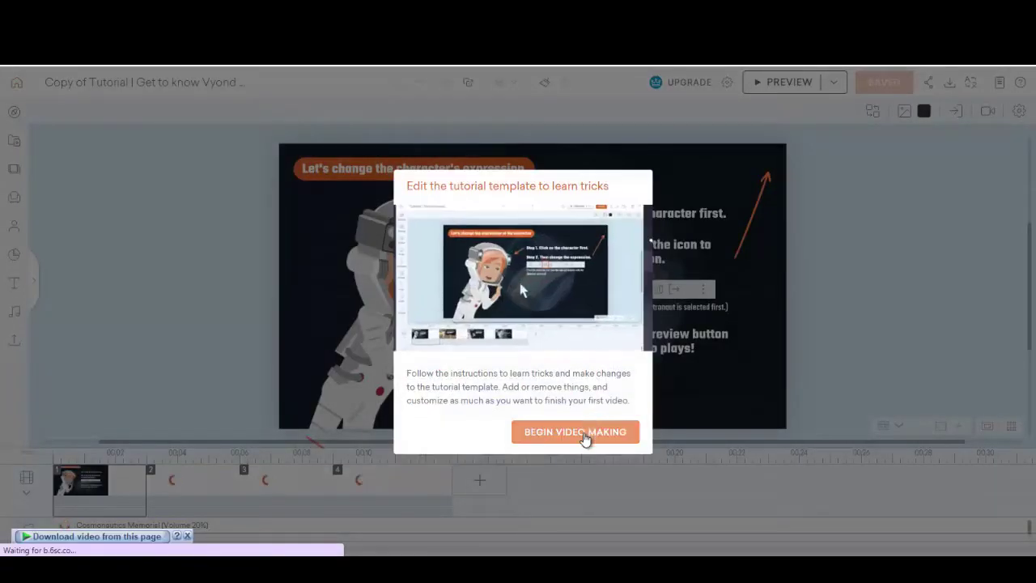
click(584, 434)
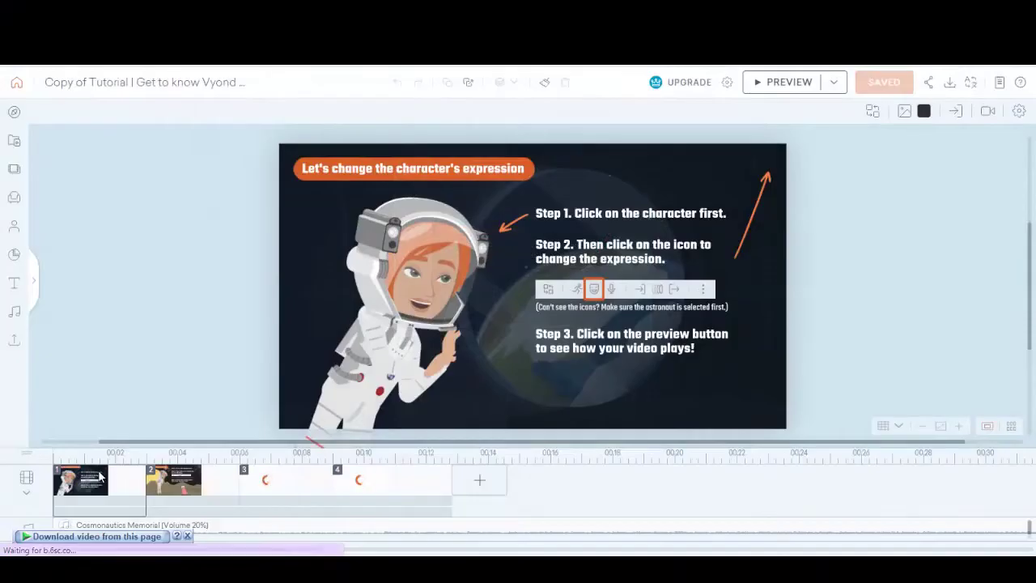
click(188, 536)
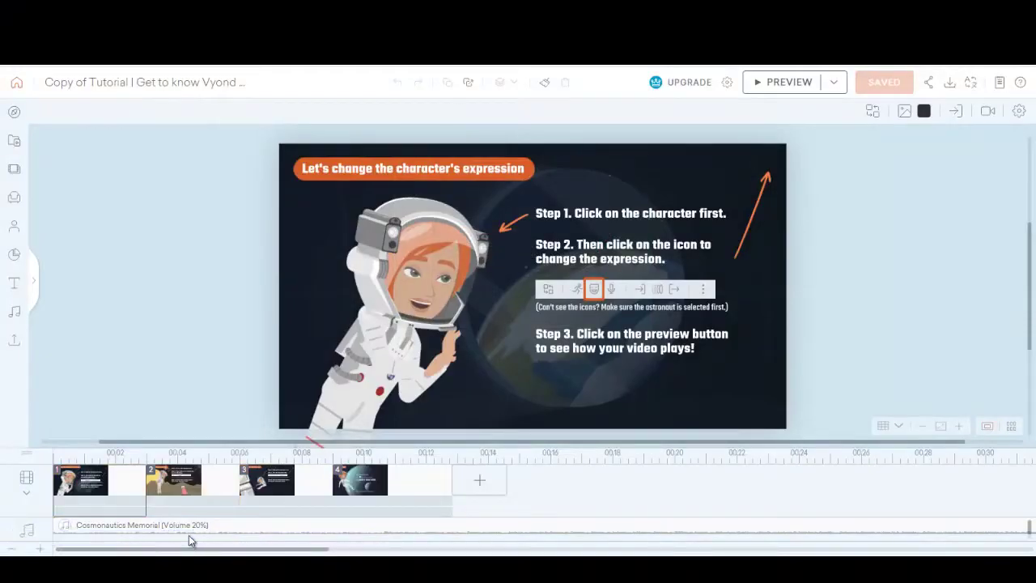
click(789, 85)
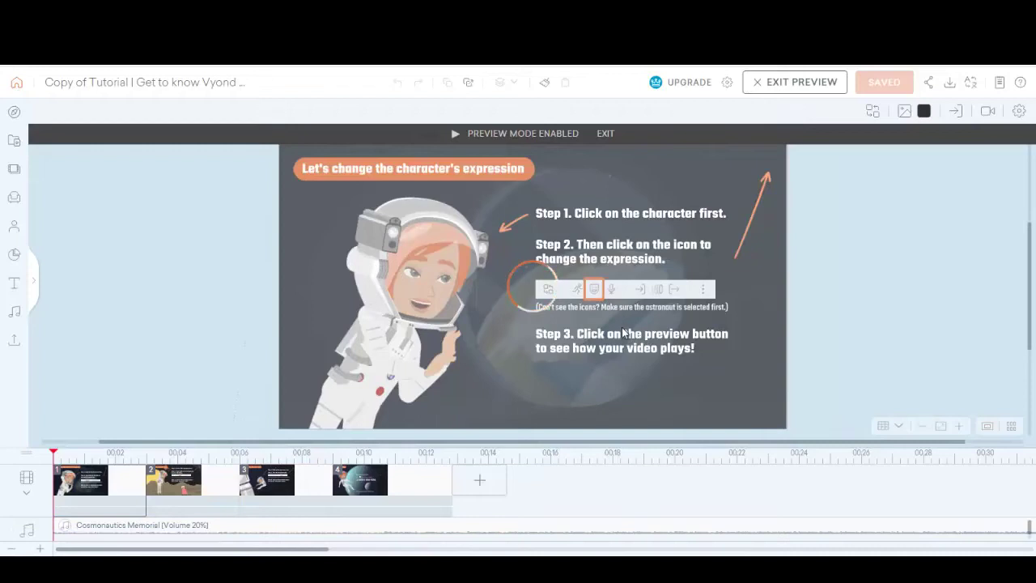
click(826, 84)
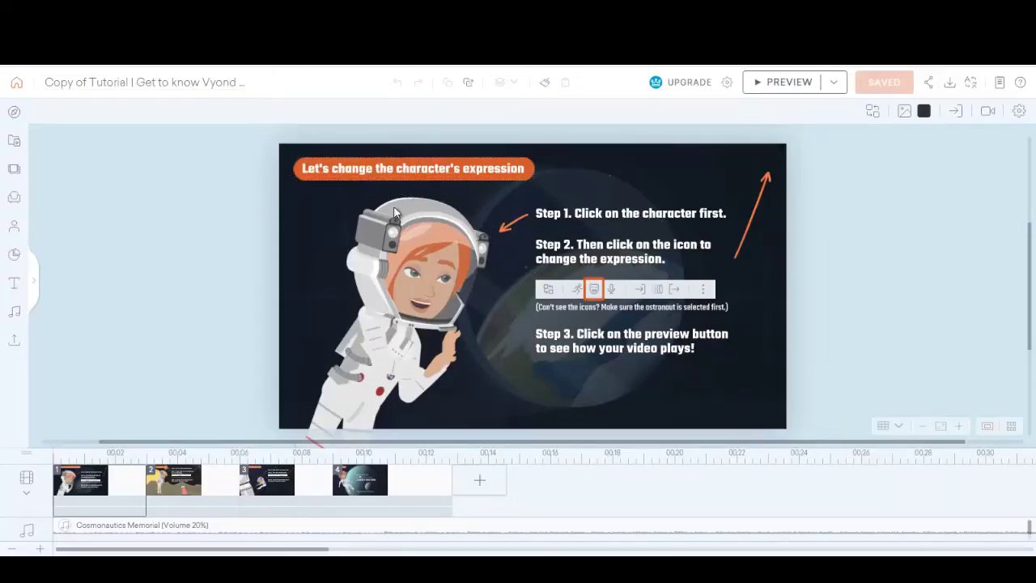
- Return to the Your Videos home page, dismiss the introductory tip and start a new video with Vyond Go
click(17, 86)
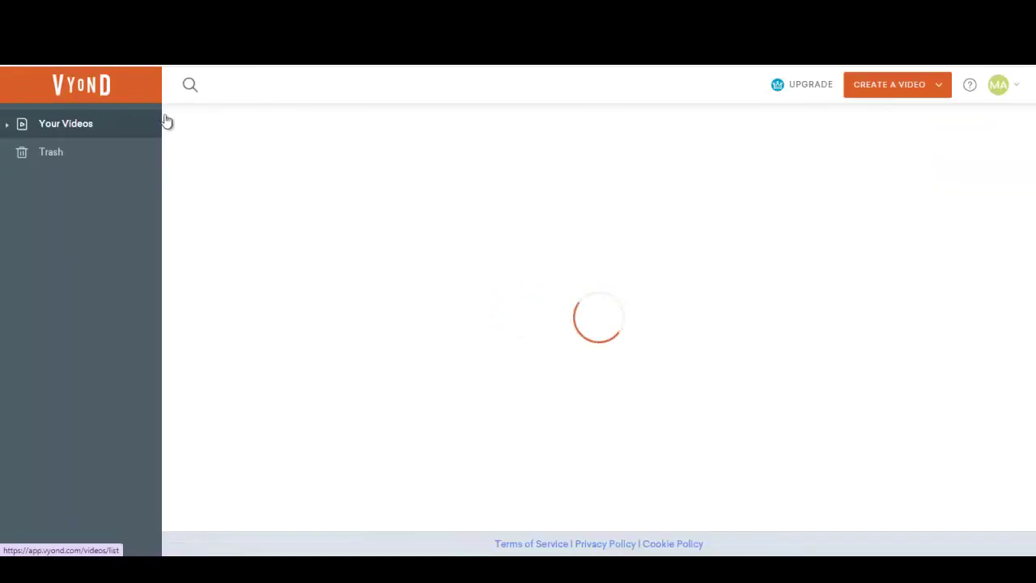
click(937, 86)
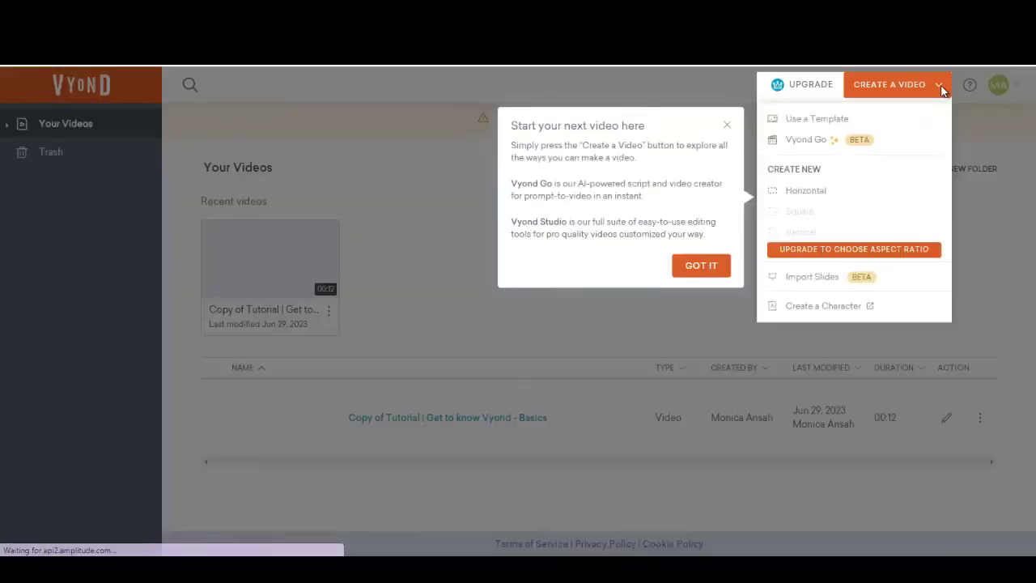
click(716, 267)
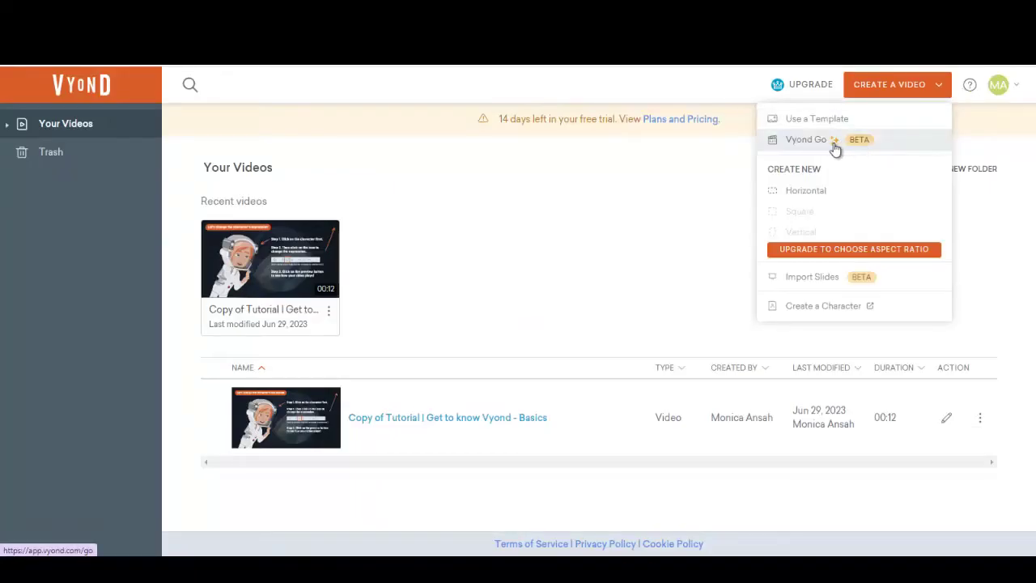
click(850, 140)
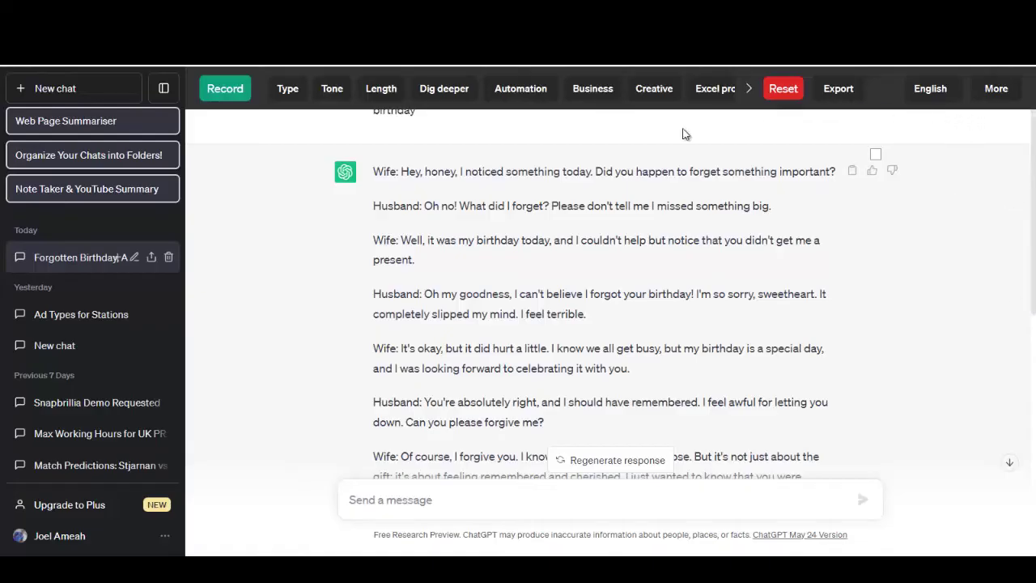
- Copy the birthday conversation prompt from ChatGPT into the Vyond Go topic and correct "hisband" to "husband"
double_click(399, 115)
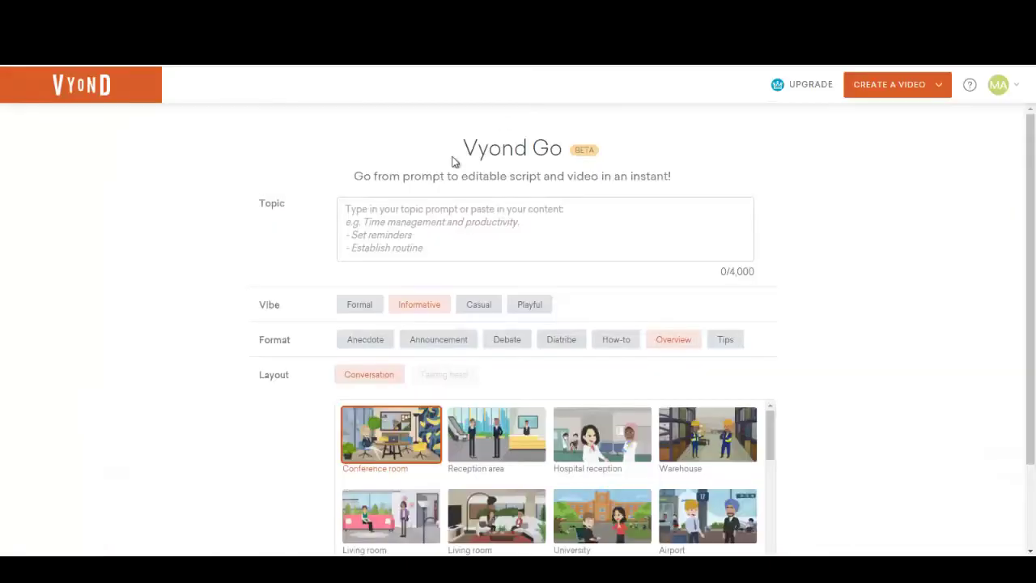
click(407, 217)
text(generate a conversation between a wife whose hisband forget to buy her a present on her birthday)
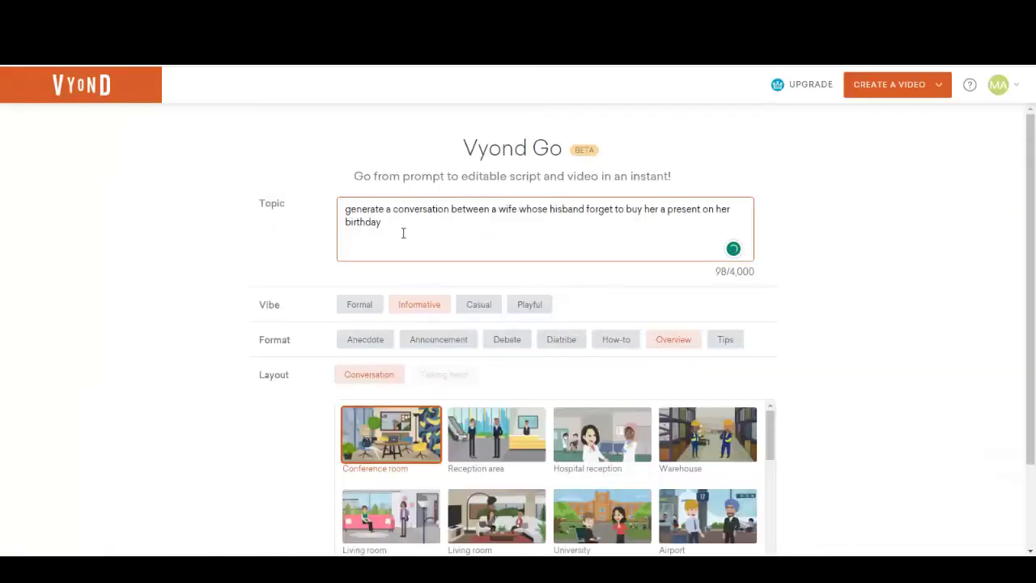
click(888, 251)
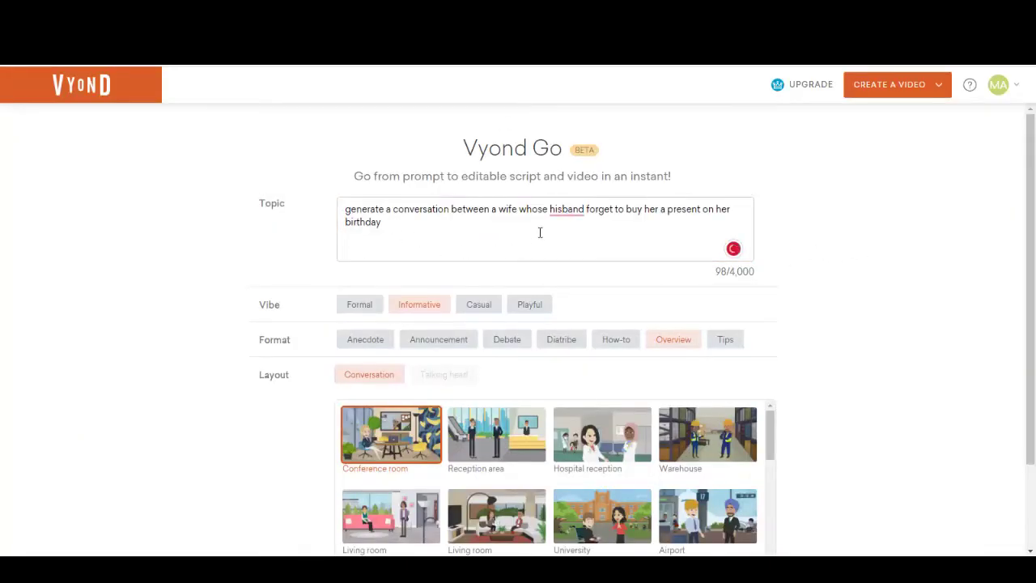
mouse_move(569, 212)
click(577, 249)
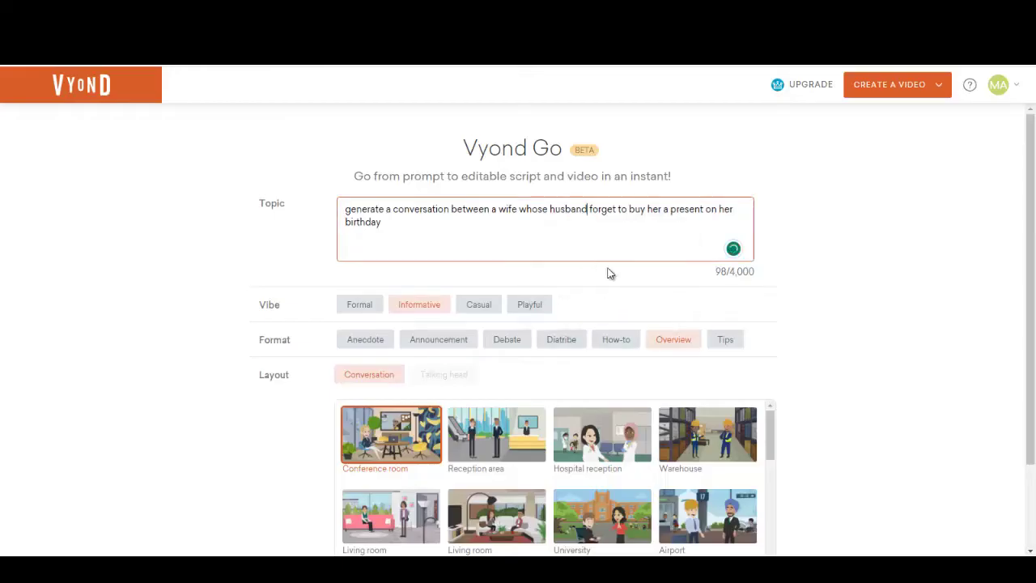
scroll(567, 366, down, 1)
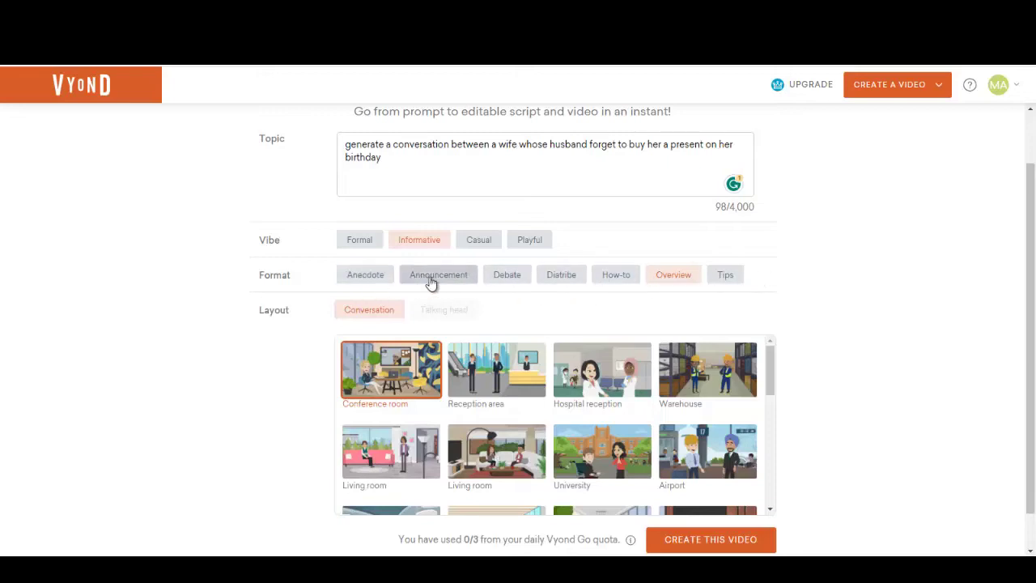
- Create the Vyond Go video using the Diatribe format and the Bedroom conversation layout
click(567, 281)
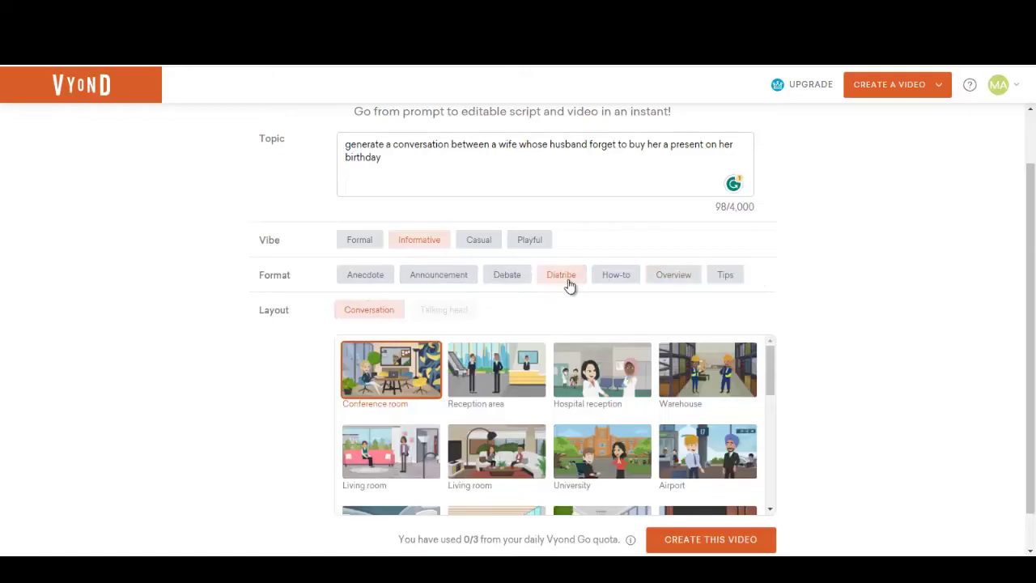
scroll(506, 318, down, 1)
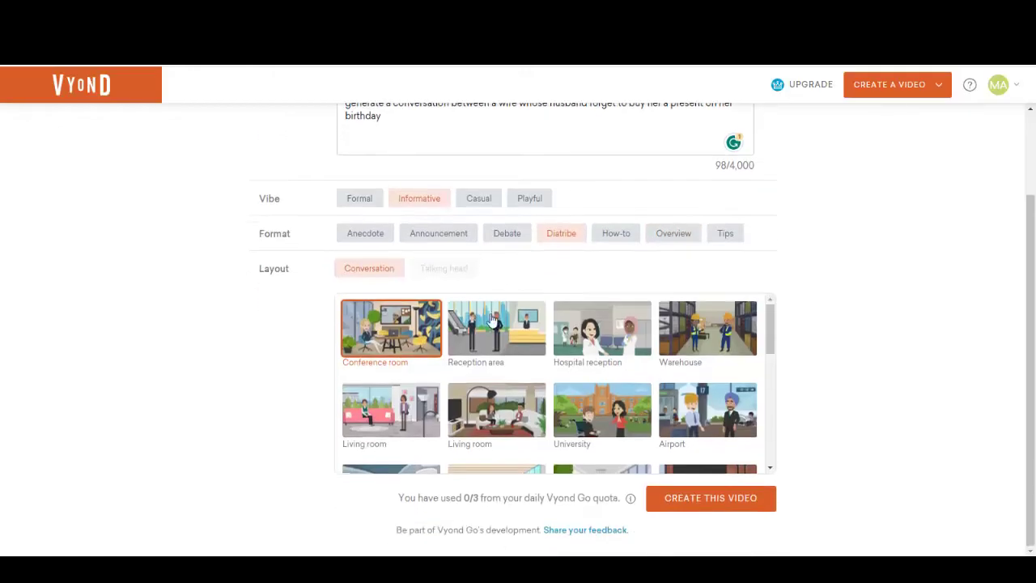
scroll(479, 300, down, 1)
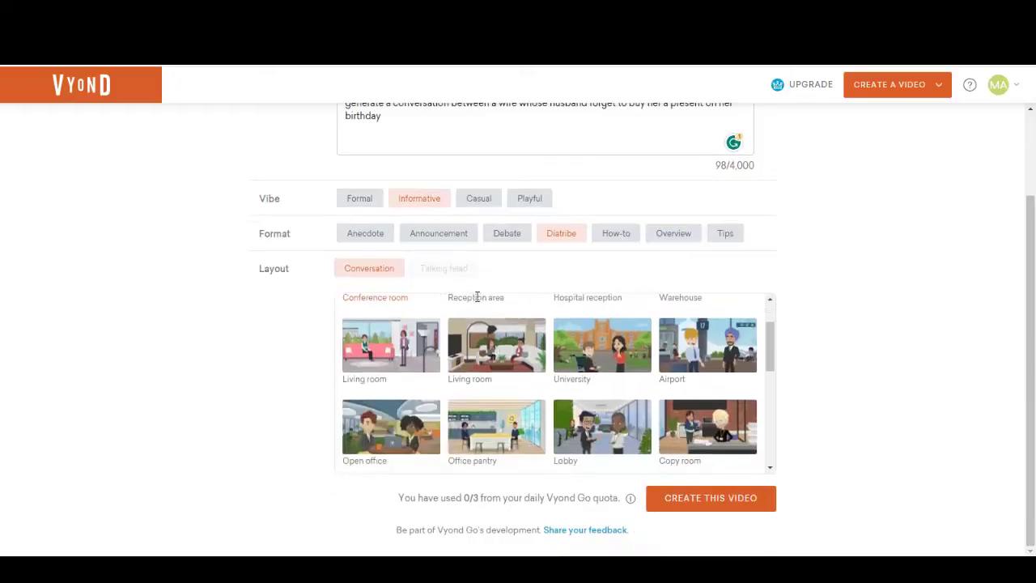
scroll(458, 313, up, 1)
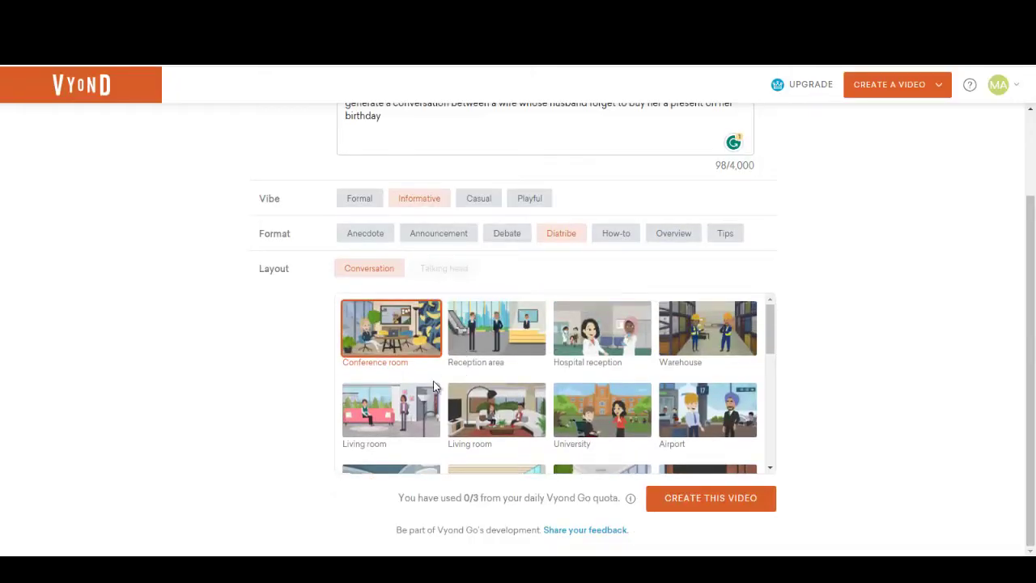
scroll(441, 378, down, 1)
scroll(445, 376, up, 1)
scroll(532, 381, down, 2)
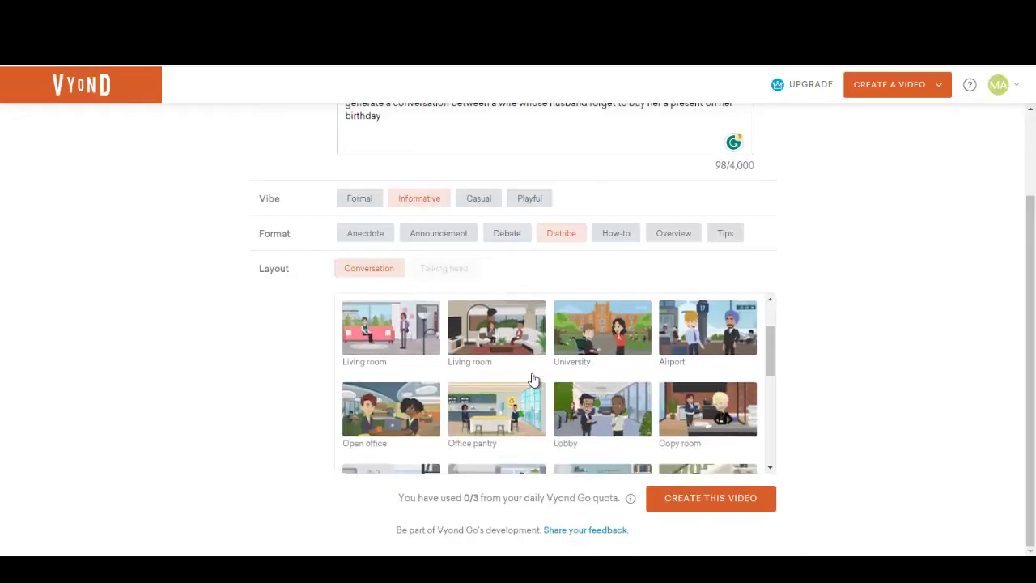
scroll(567, 397, down, 2)
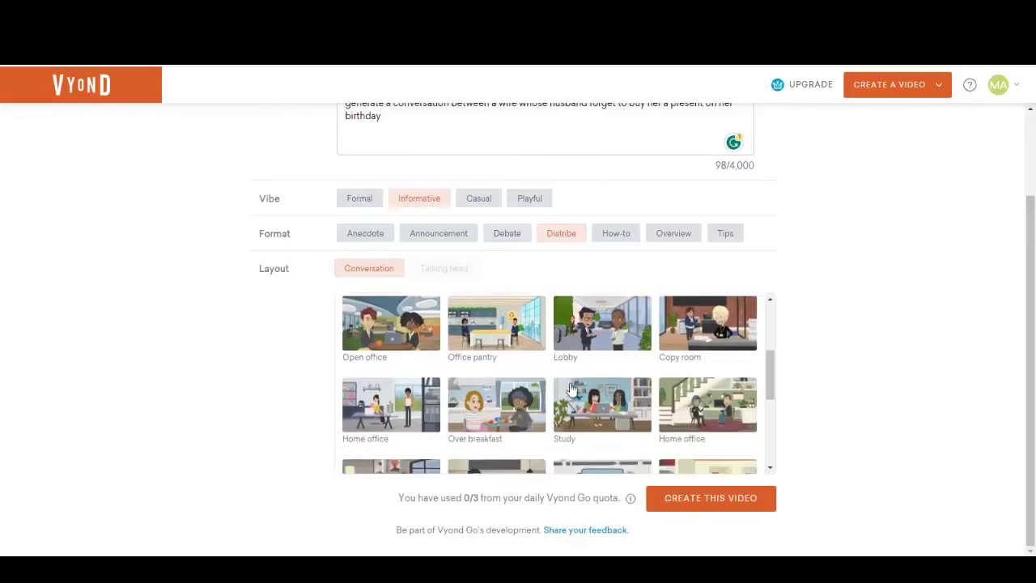
scroll(574, 405, down, 1)
click(409, 332)
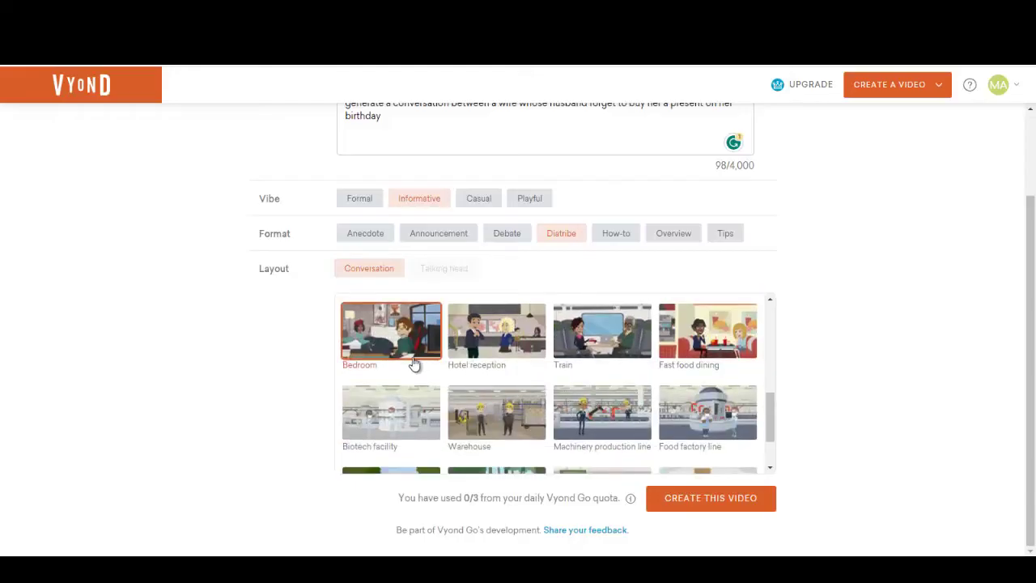
scroll(647, 446, down, 1)
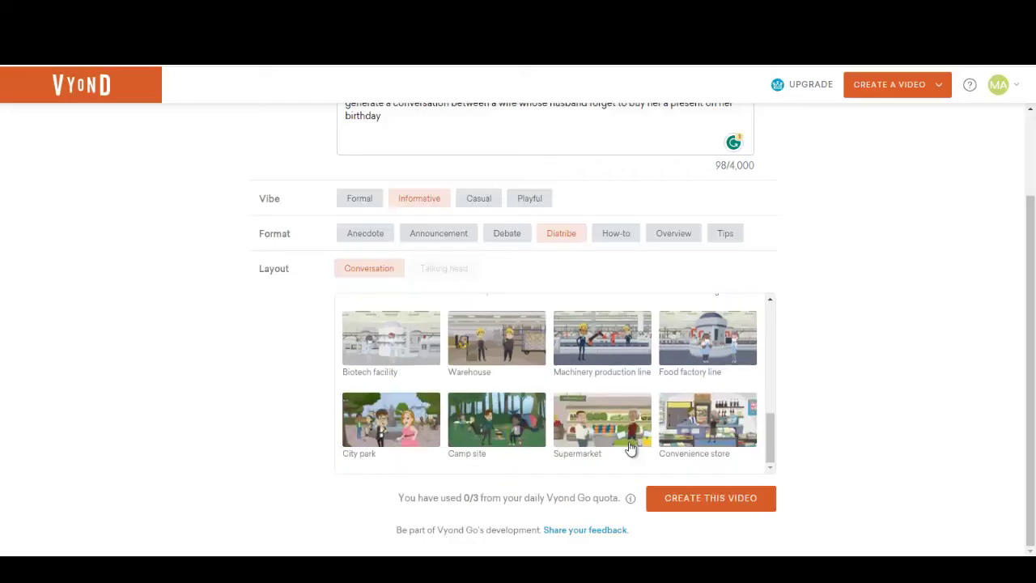
click(727, 512)
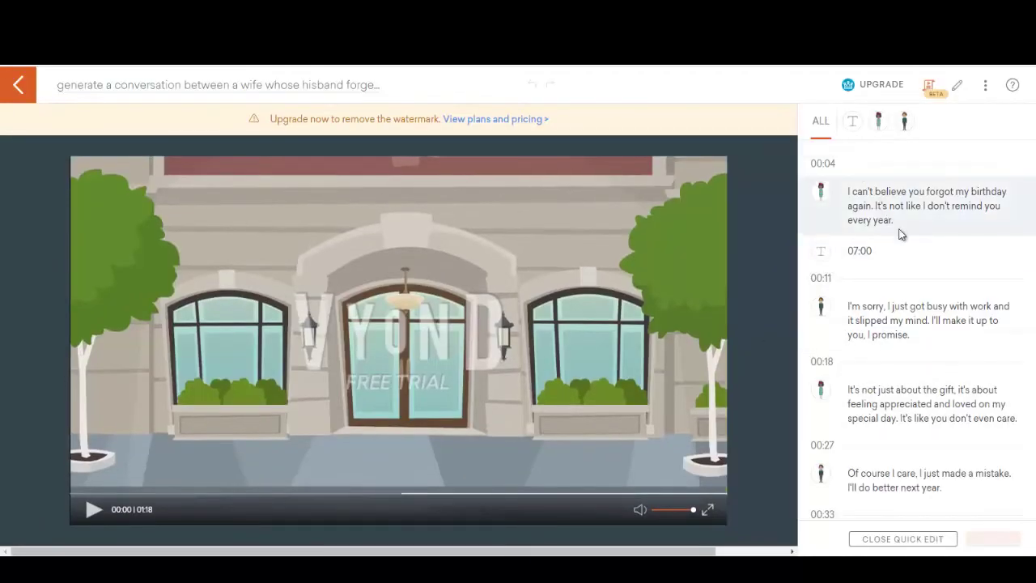
- Read through the generated dialogue script and play the video to review it
scroll(874, 248, down, 4)
scroll(875, 341, down, 3)
scroll(887, 400, down, 1)
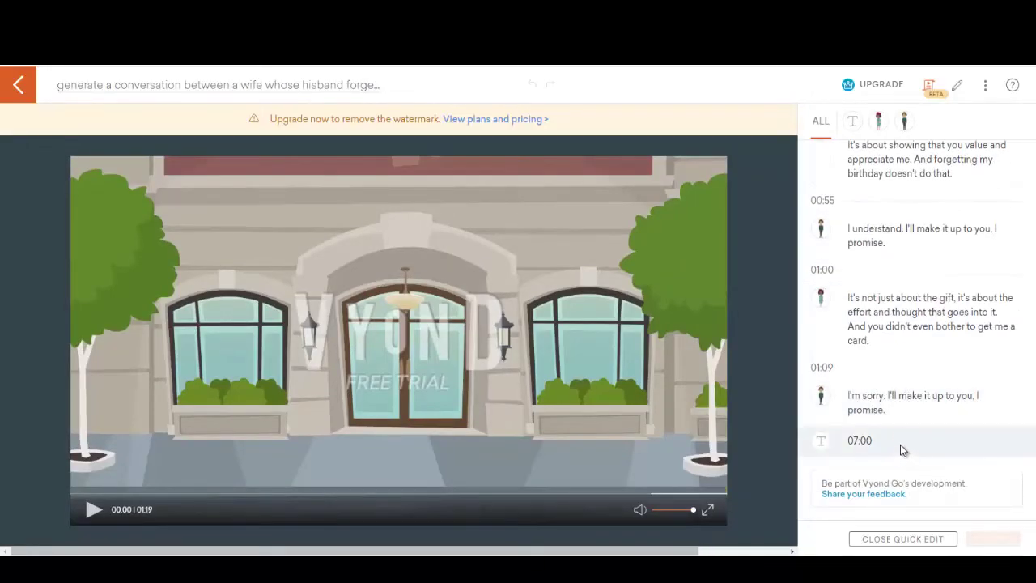
scroll(903, 450, up, 8)
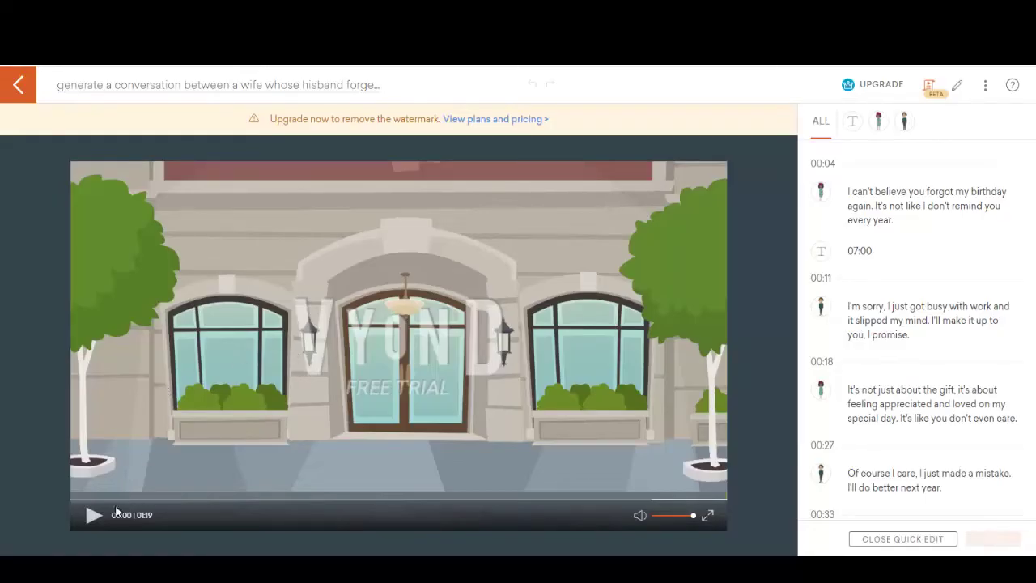
click(92, 516)
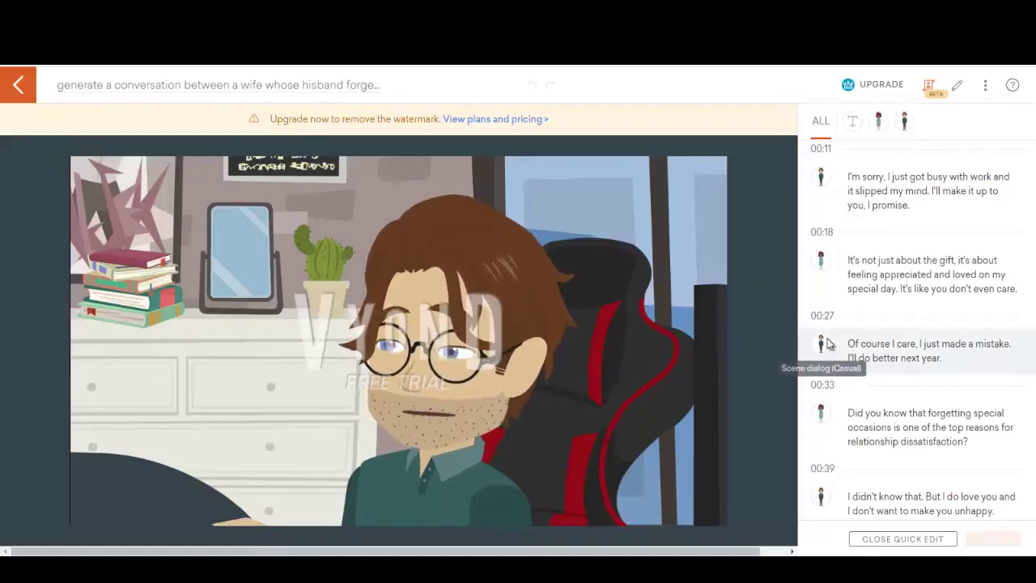
scroll(828, 342, down, 3)
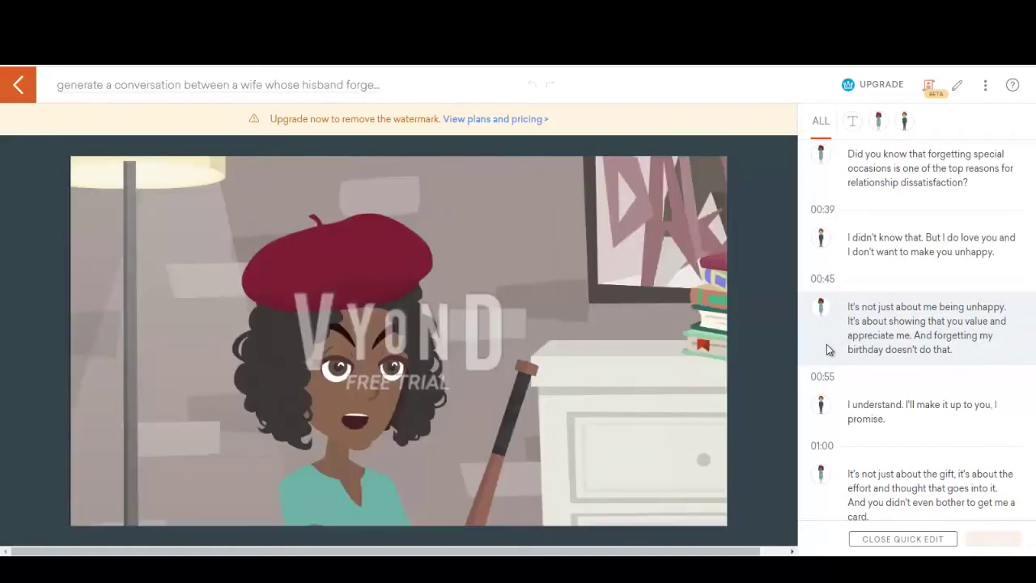
scroll(827, 349, down, 1)
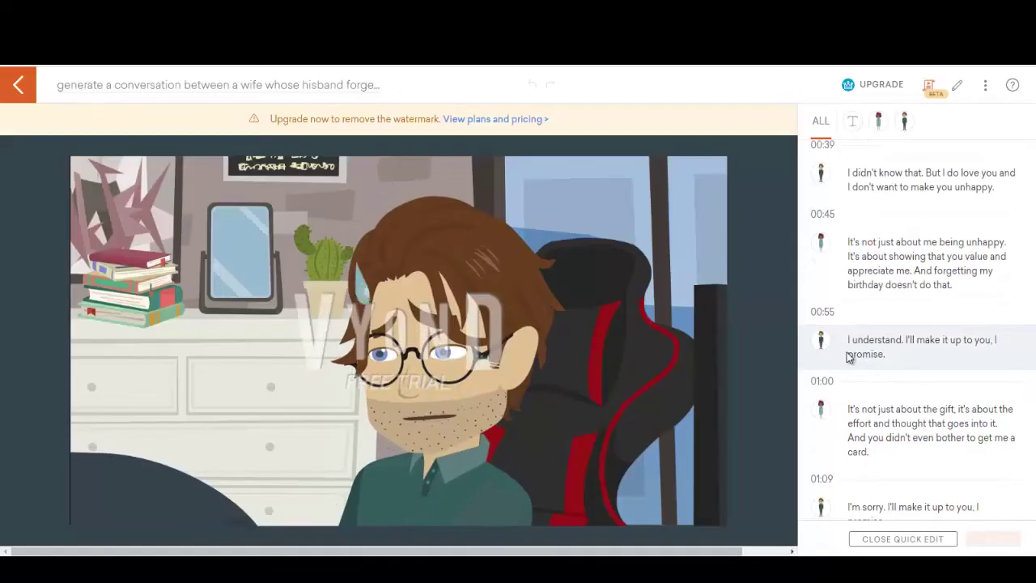
scroll(846, 359, down, 1)
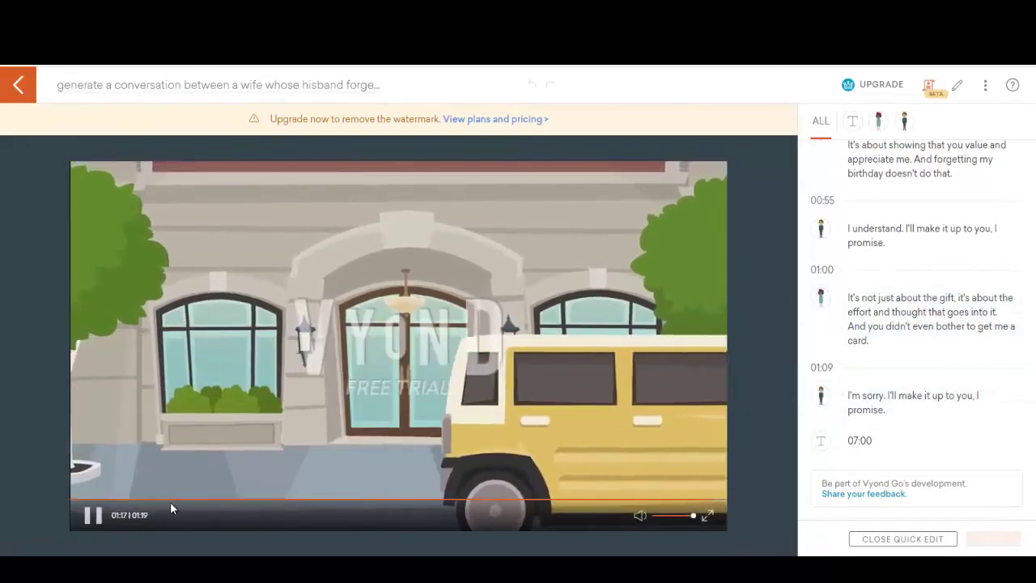
click(93, 515)
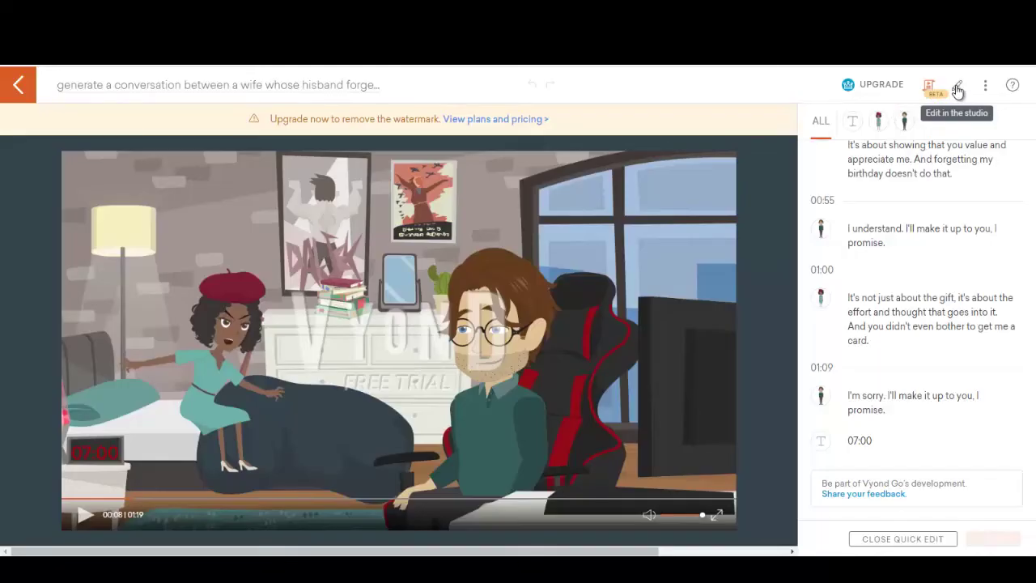
- Open the generated video for editing in the studio and dismiss the help tip and the video download bar
click(957, 90)
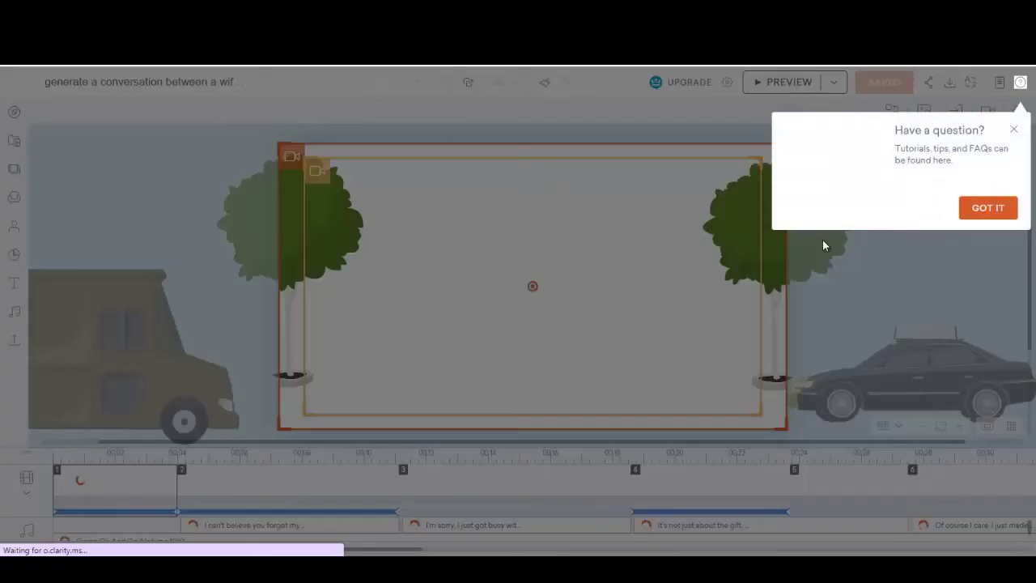
click(976, 209)
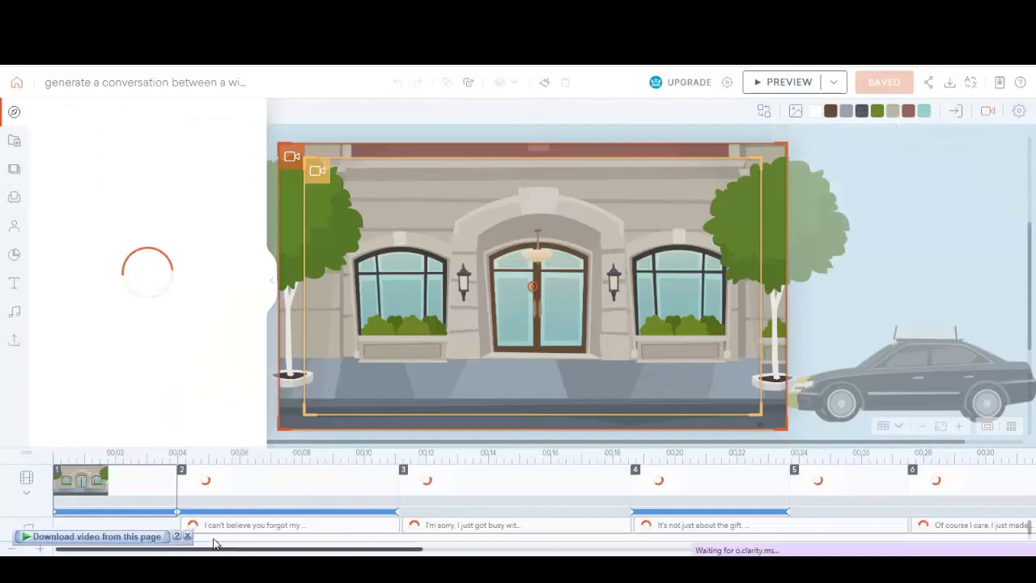
click(185, 539)
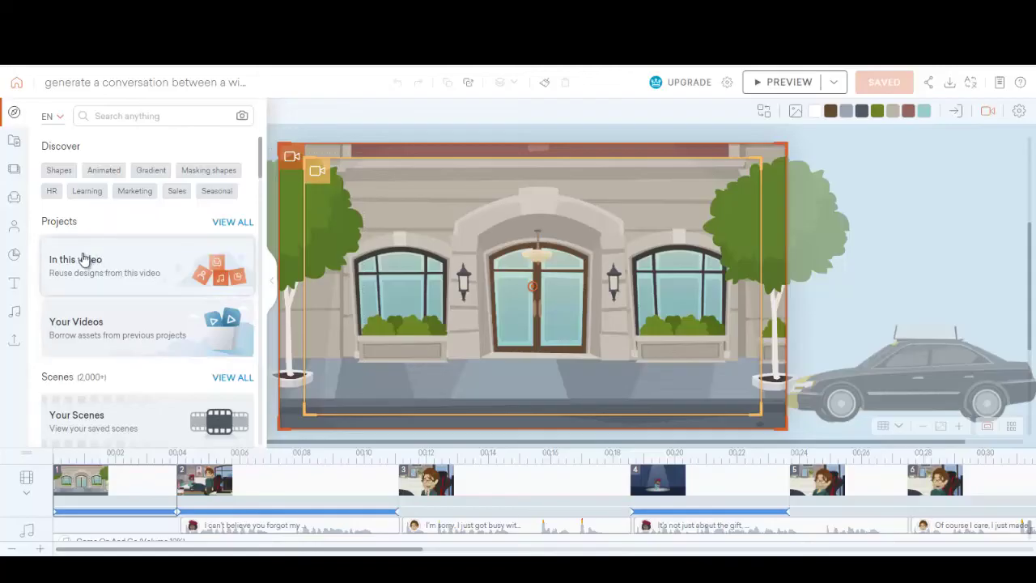
- Replace scene 4 with the bedroom scene showing both characters from this video's own scenes, and dismiss the audio download bar
click(141, 268)
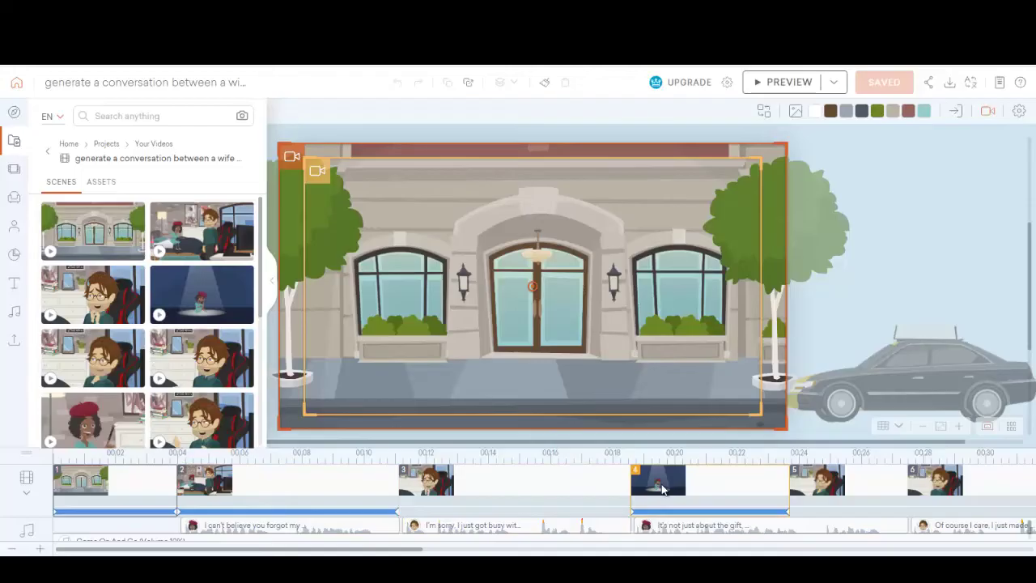
click(662, 489)
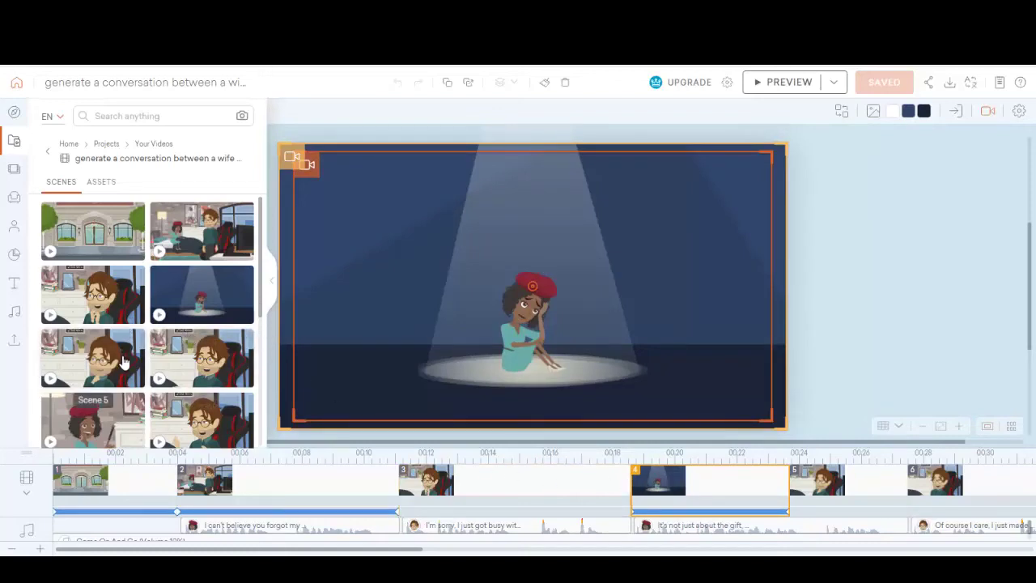
scroll(123, 362, down, 5)
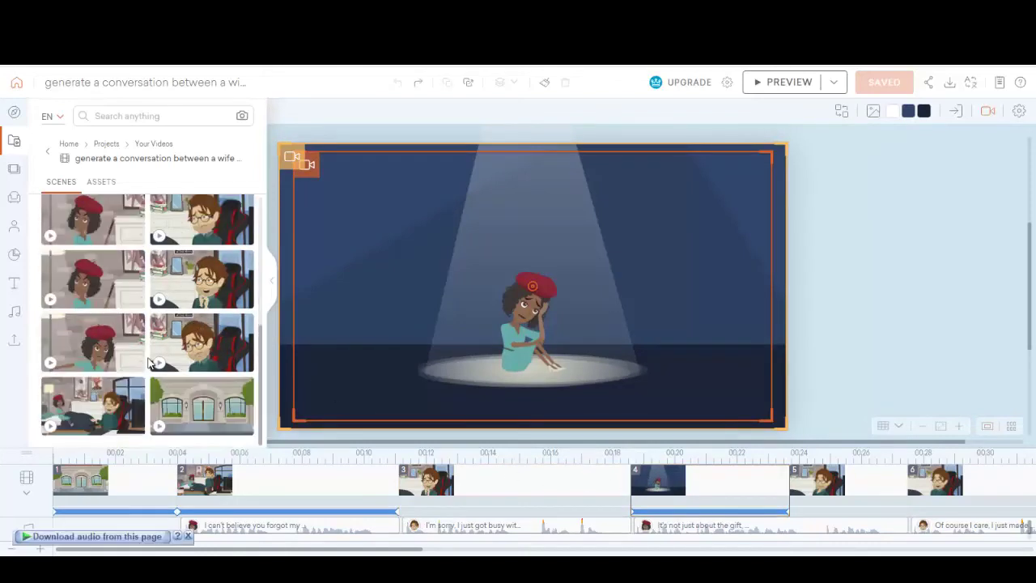
click(103, 414)
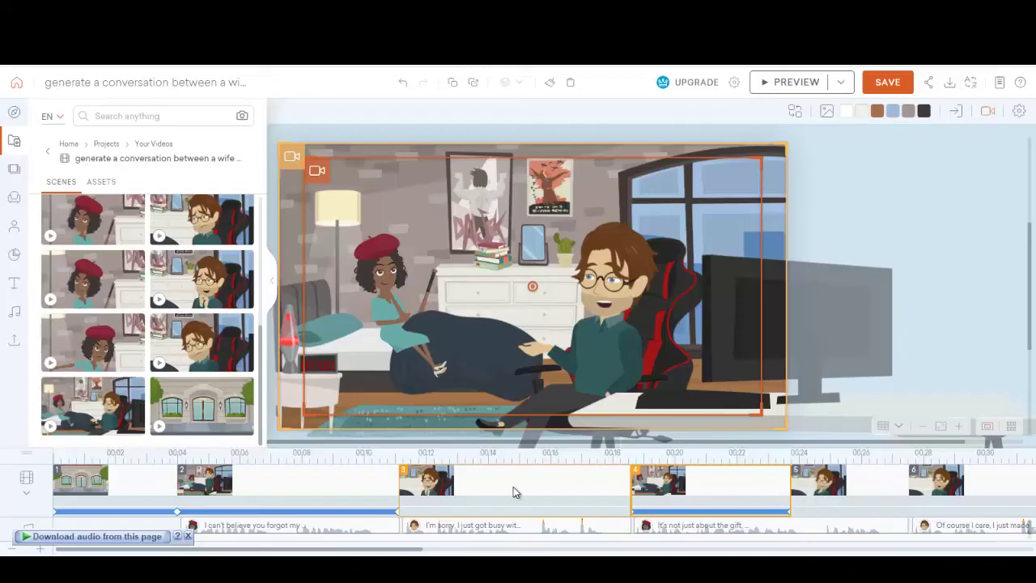
click(188, 537)
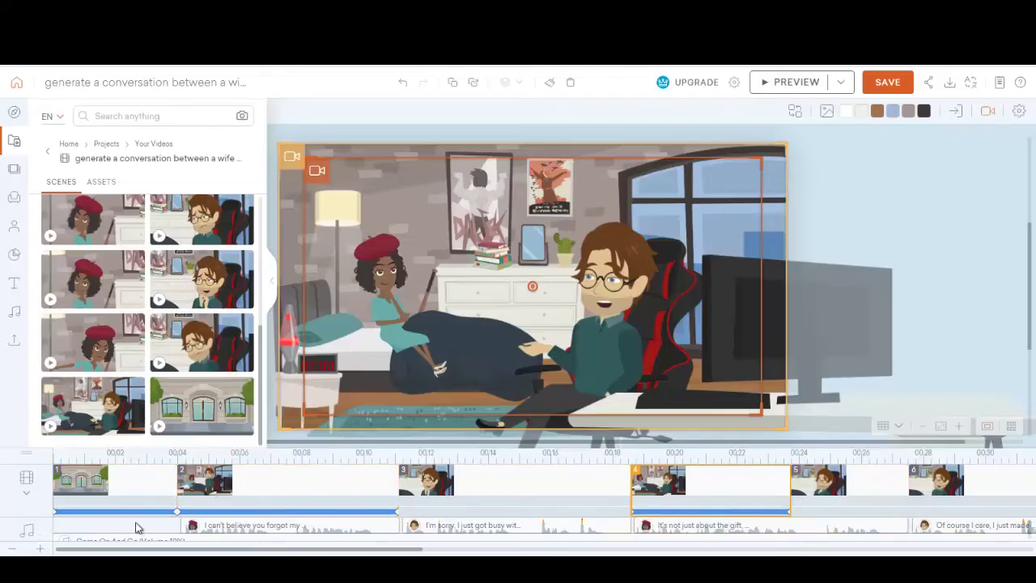
- Look through the first four dialogue clips on the audio track, selecting each in turn
scroll(166, 526, down, 3)
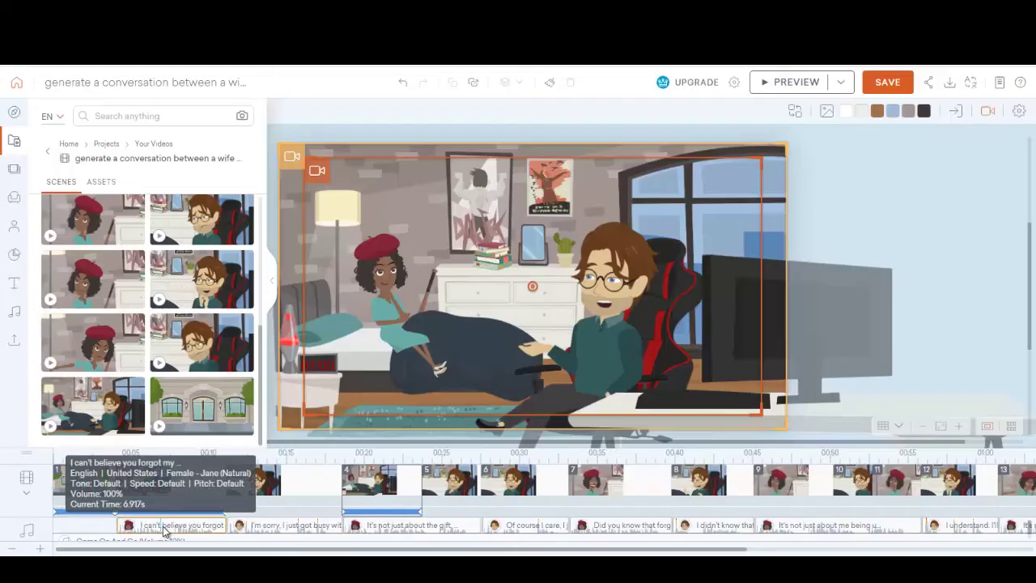
click(162, 527)
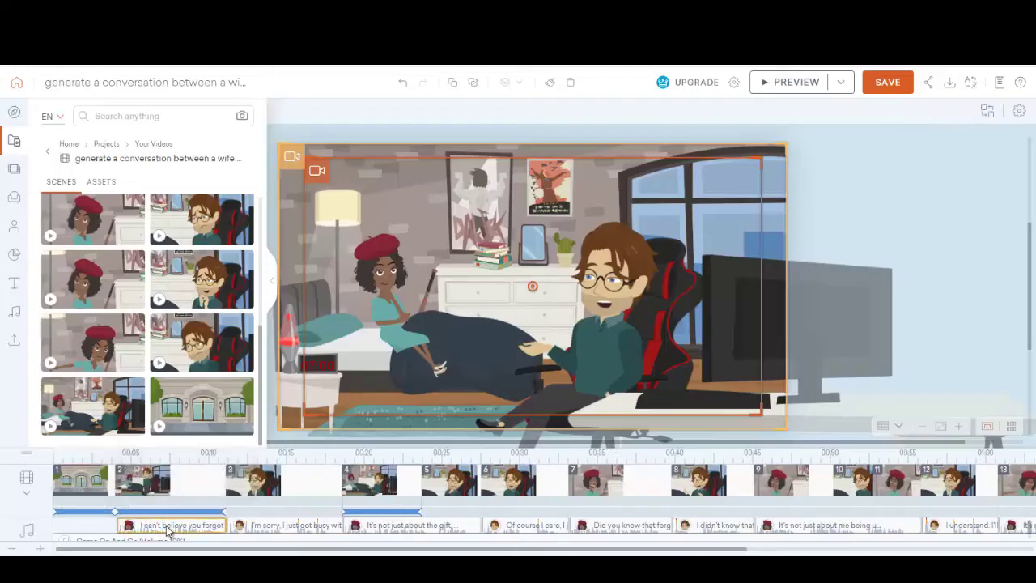
click(292, 527)
click(402, 522)
click(522, 528)
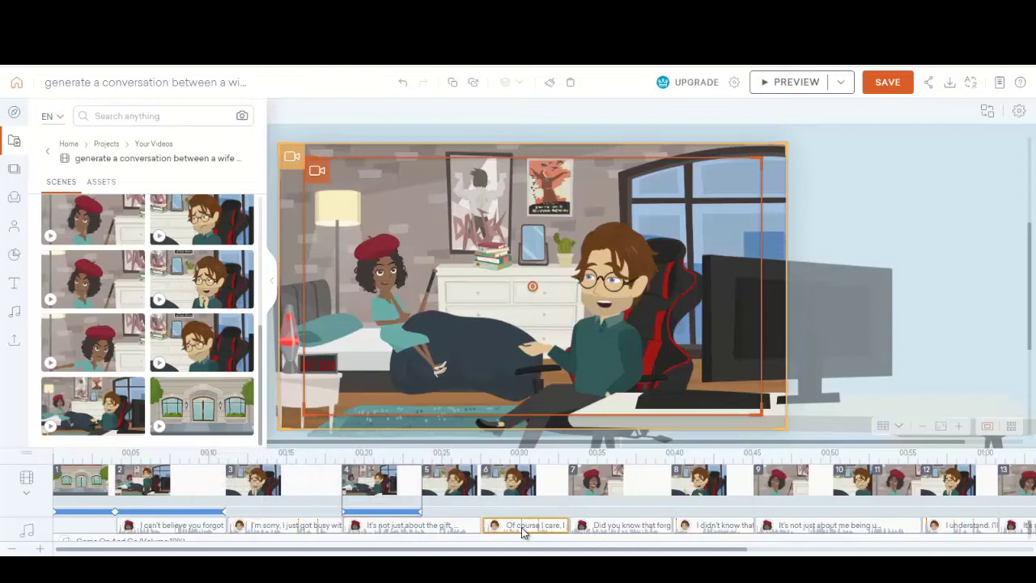
- Open the first dialogue clip's speech settings for editing and set its voice accent to United Kingdom
click(181, 528)
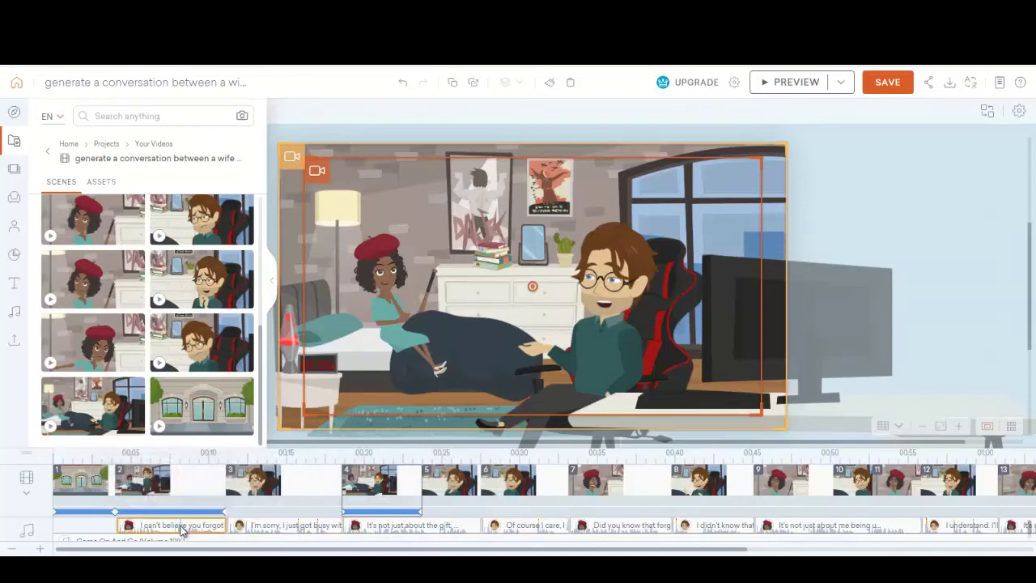
right_click(181, 529)
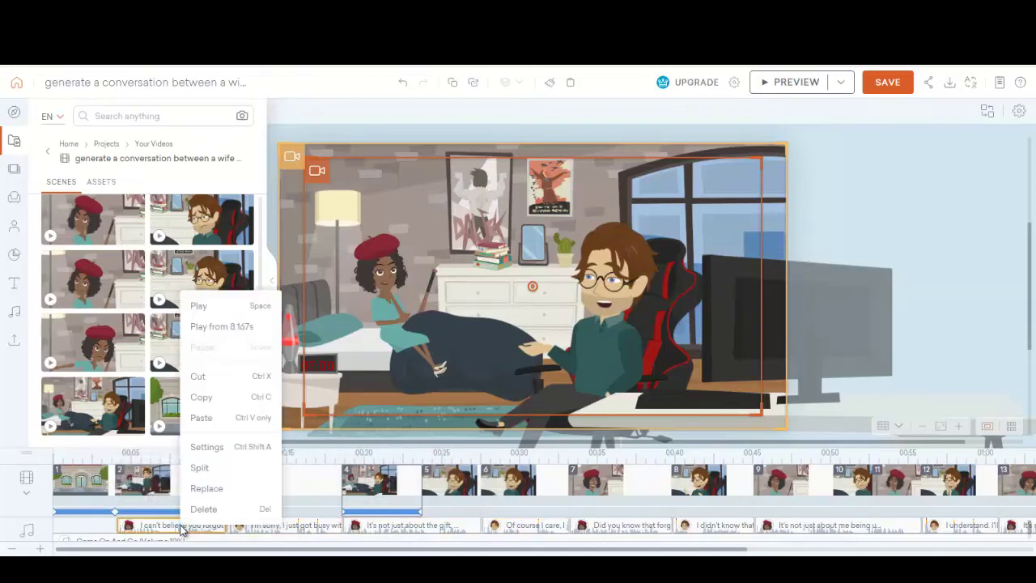
click(220, 447)
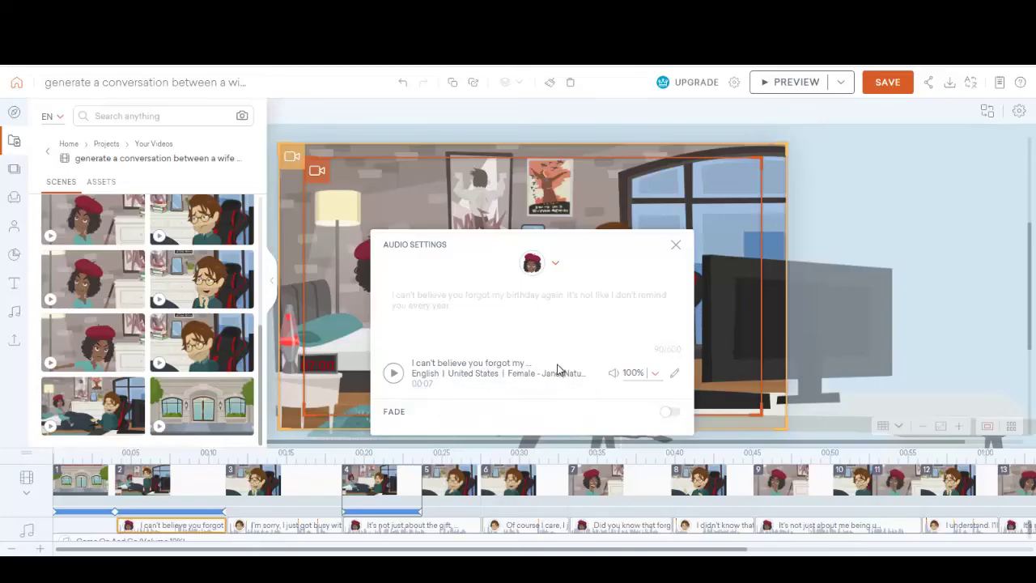
click(676, 378)
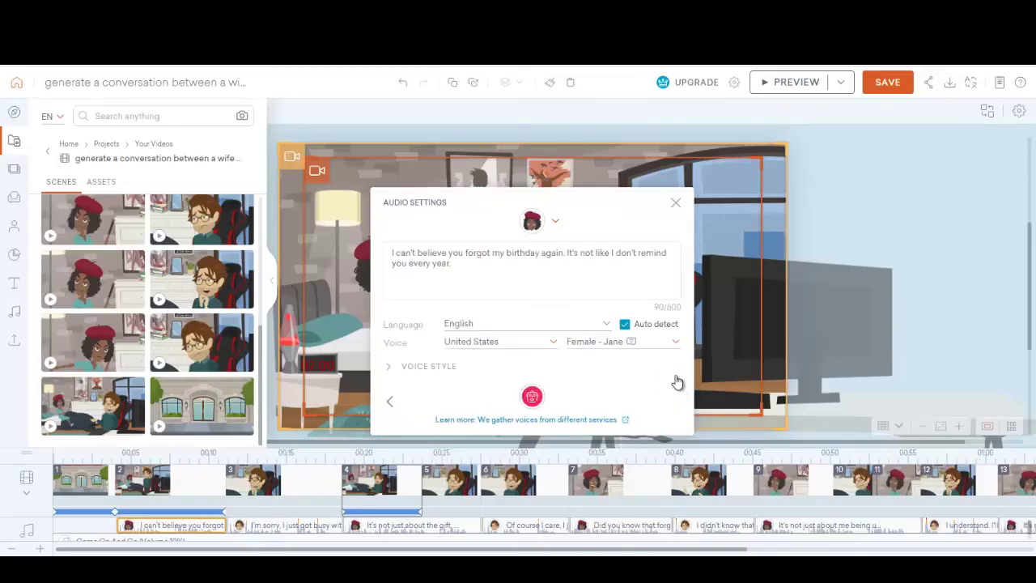
click(473, 273)
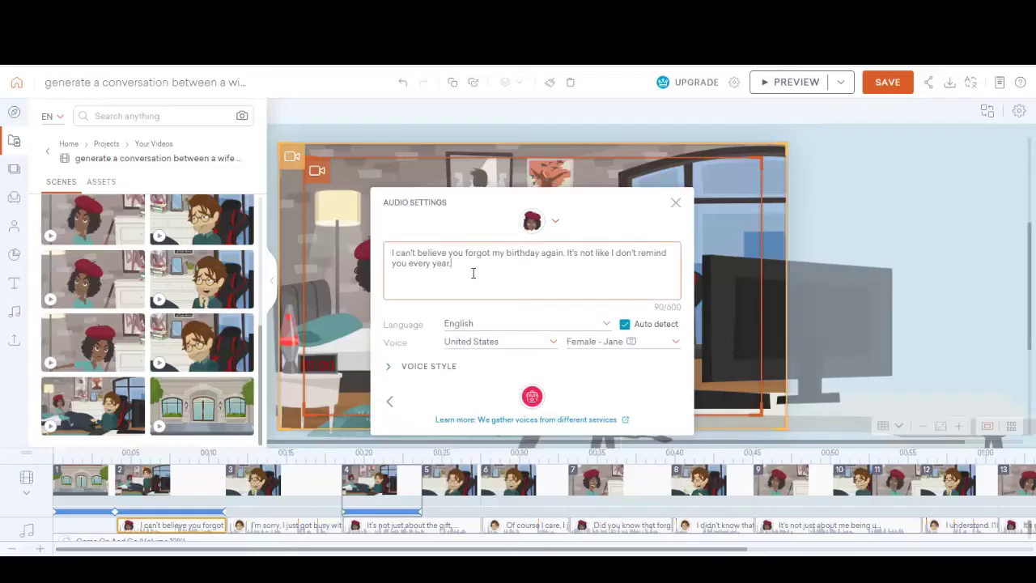
click(493, 341)
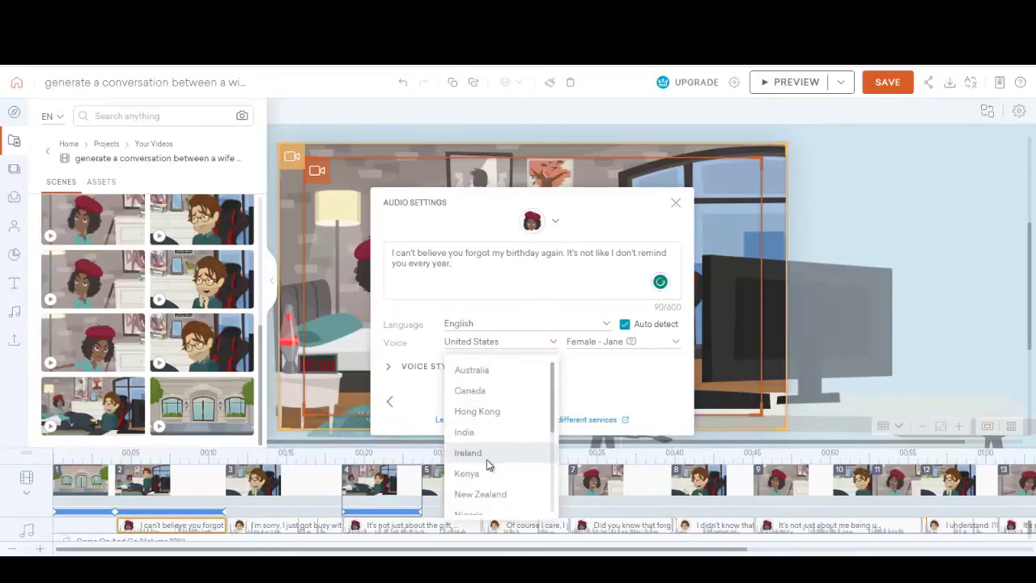
scroll(489, 431, down, 3)
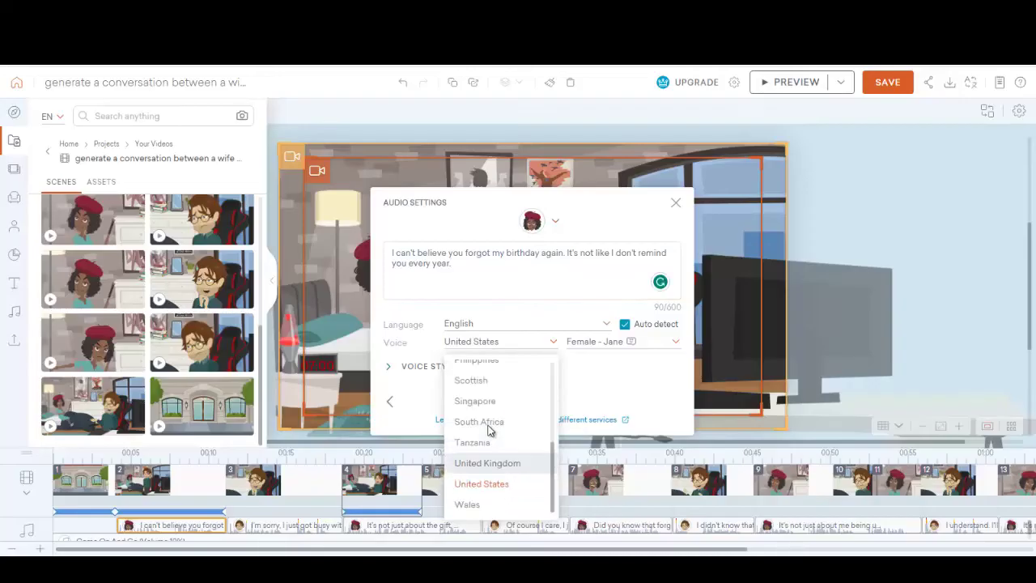
click(489, 464)
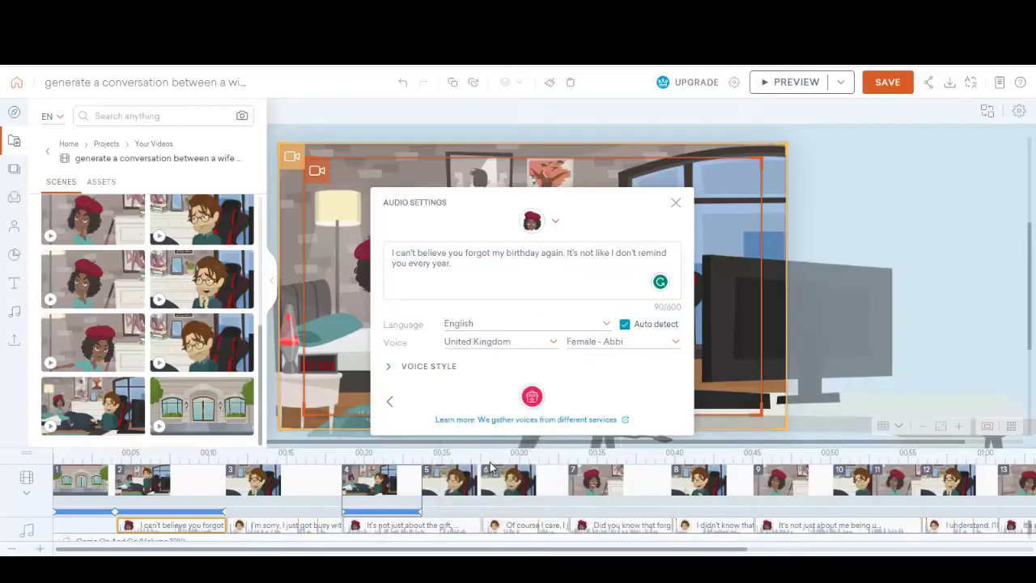
- Expand the voice style options, keep the Female - Abbi voice, and regenerate the first clip's speech
click(624, 366)
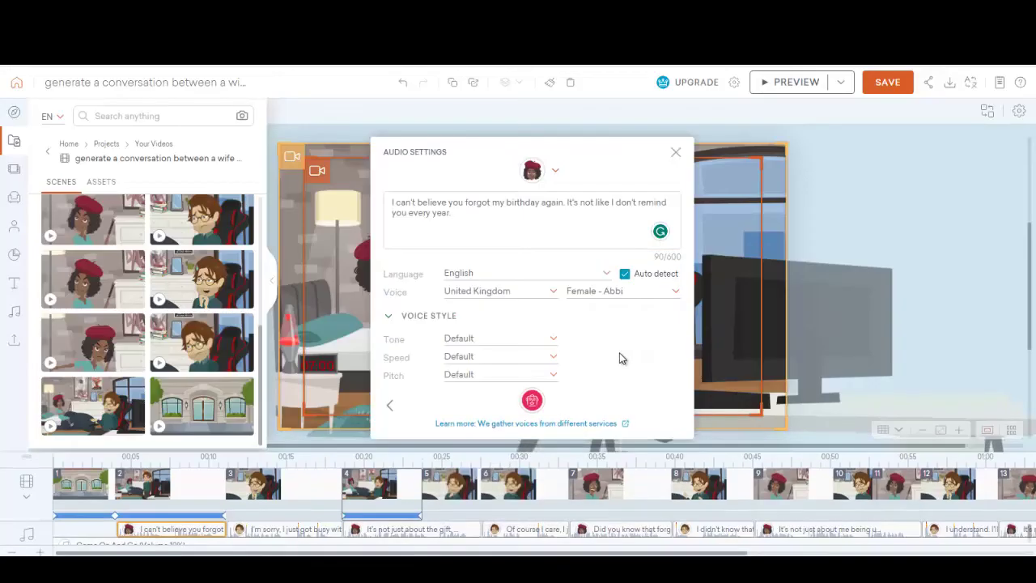
click(600, 291)
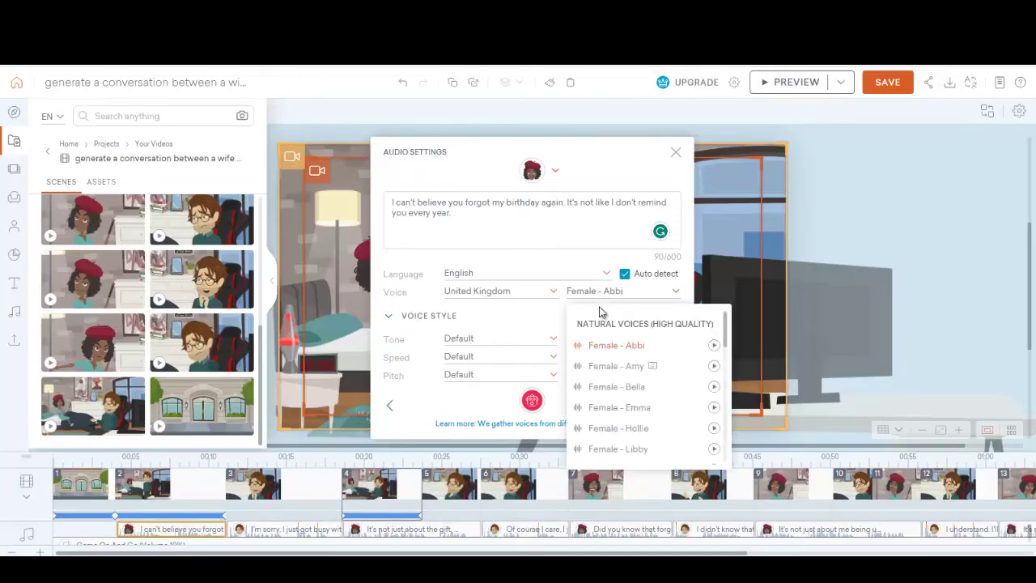
click(595, 162)
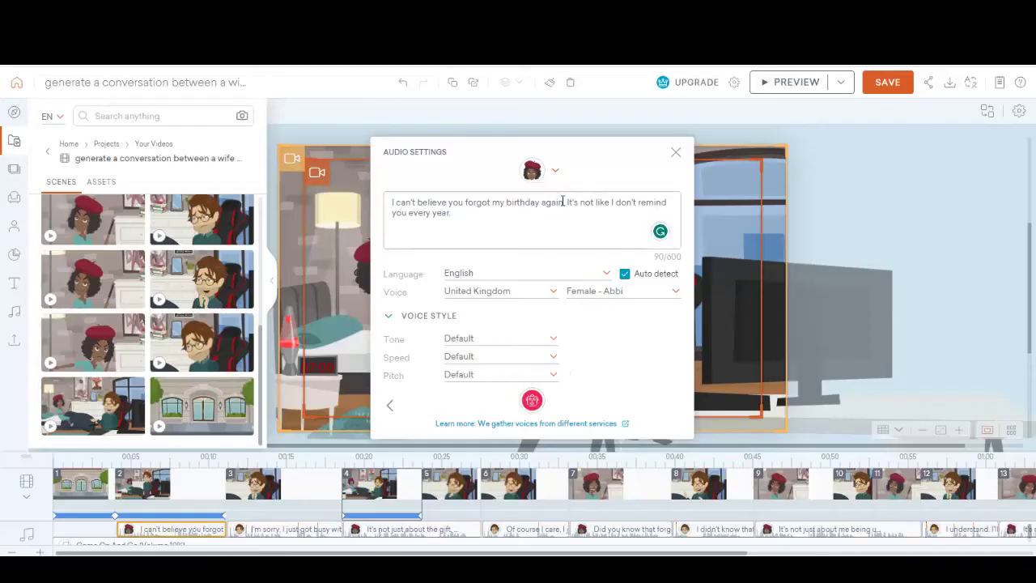
click(532, 400)
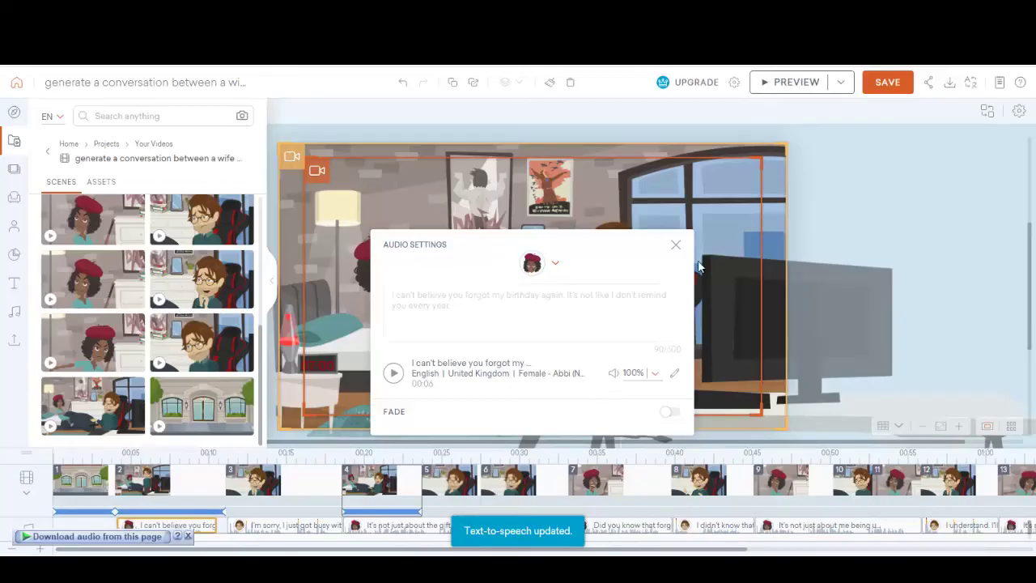
click(676, 244)
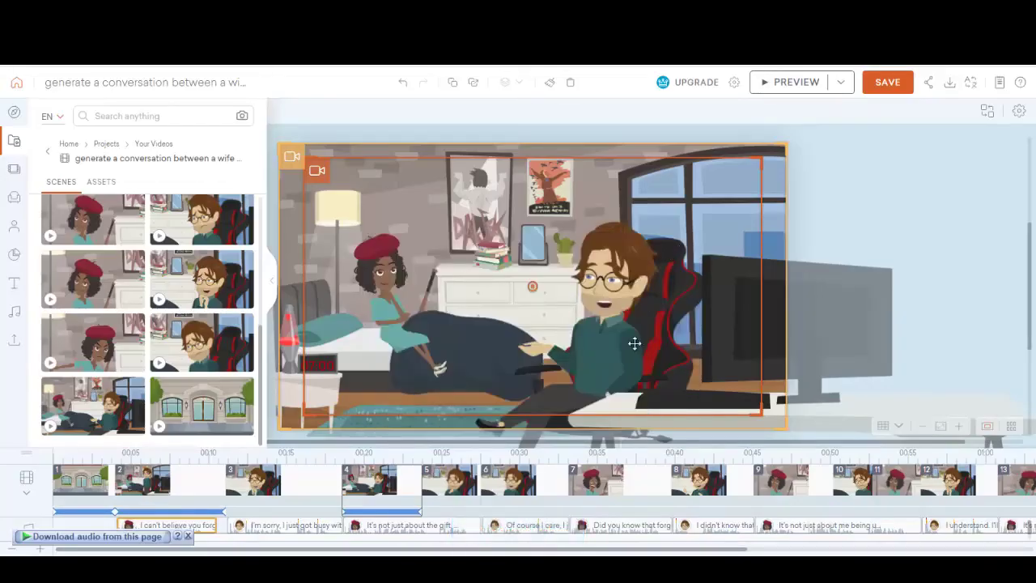
- Open the speech settings of the "Did you know that forgetting special occasions" clip and look through the available languages
click(634, 342)
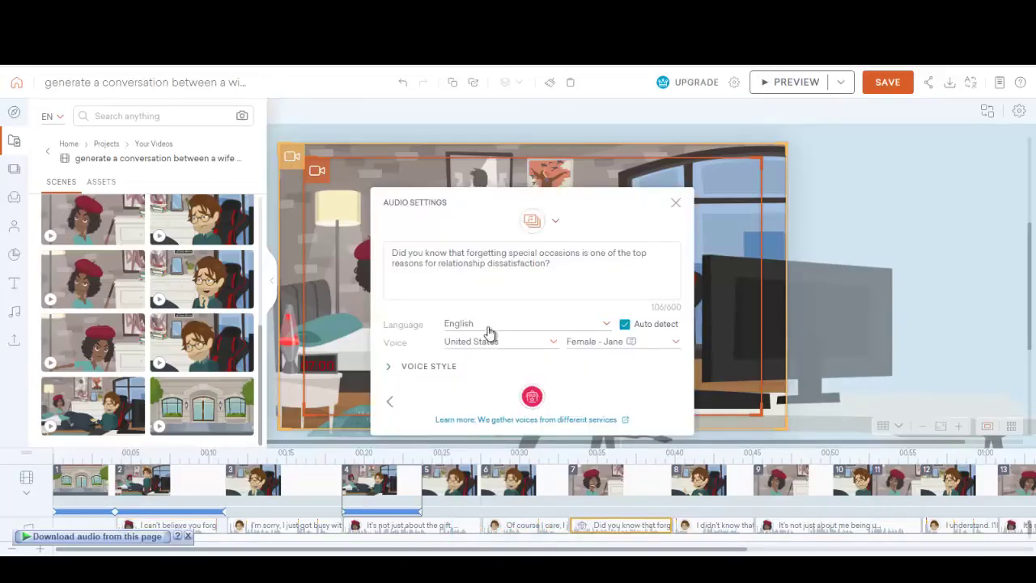
click(489, 327)
scroll(501, 388, down, 15)
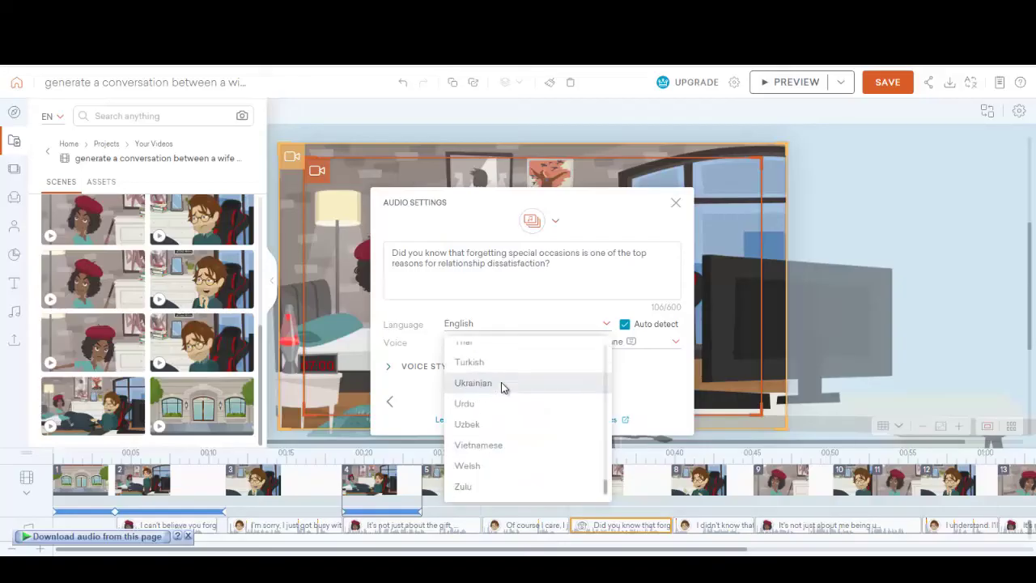
scroll(500, 422, up, 2)
scroll(499, 424, down, 2)
scroll(507, 466, up, 8)
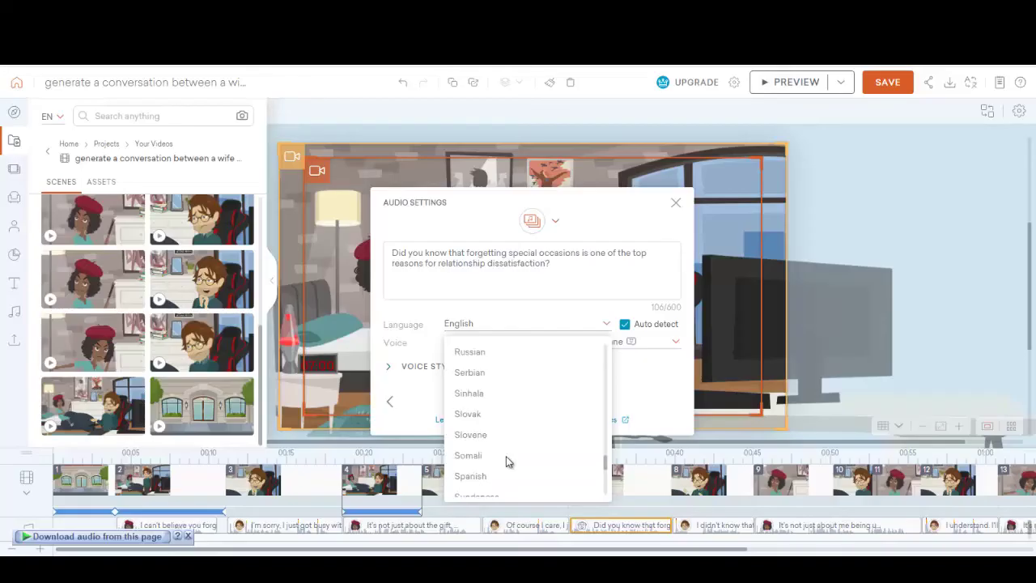
scroll(506, 456, down, 2)
scroll(505, 460, down, 2)
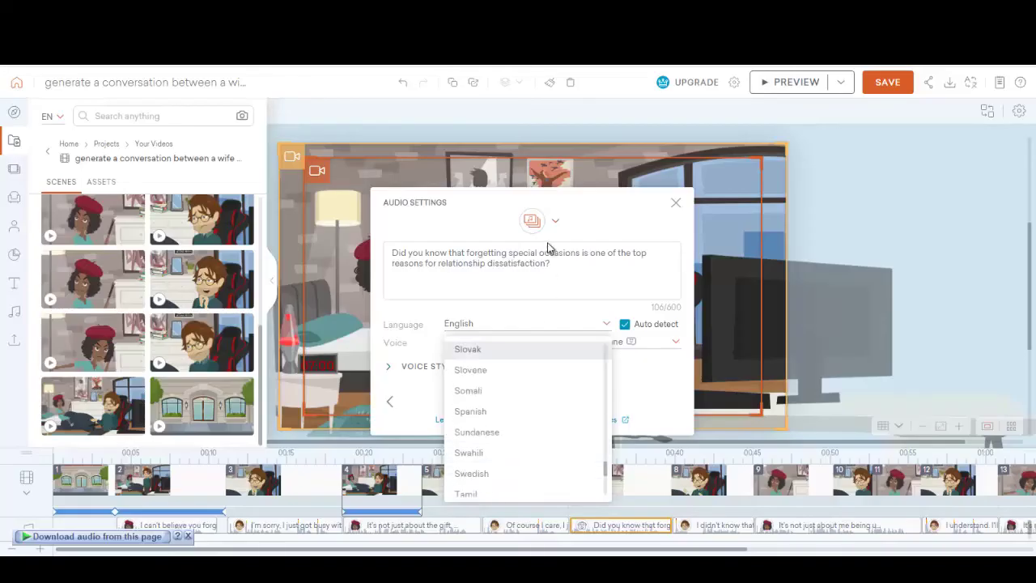
click(554, 299)
- Set the "Did you know" clip's voice to United Kingdom, Female - Abbi, and regenerate its speech
click(518, 348)
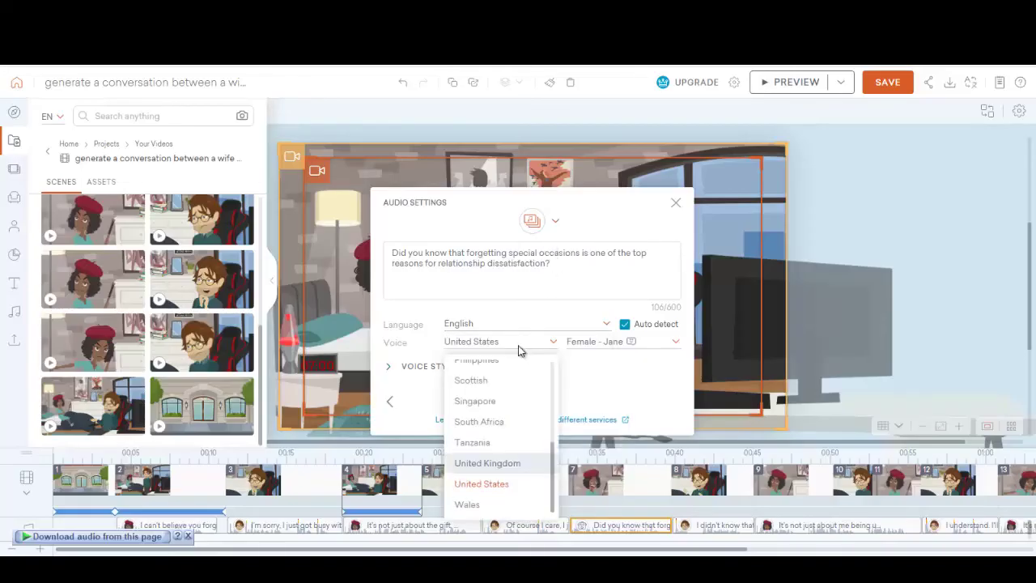
click(510, 463)
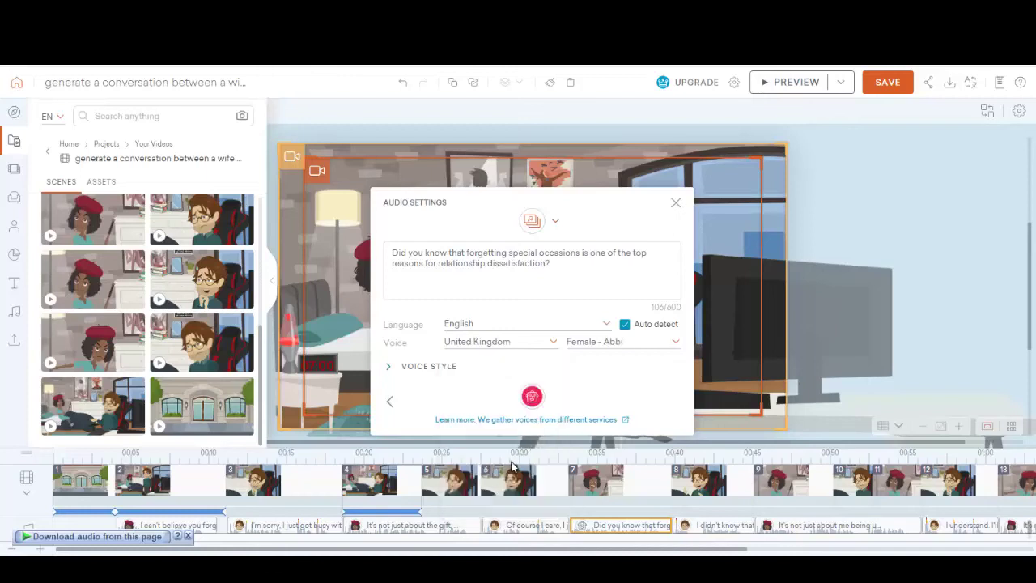
click(532, 396)
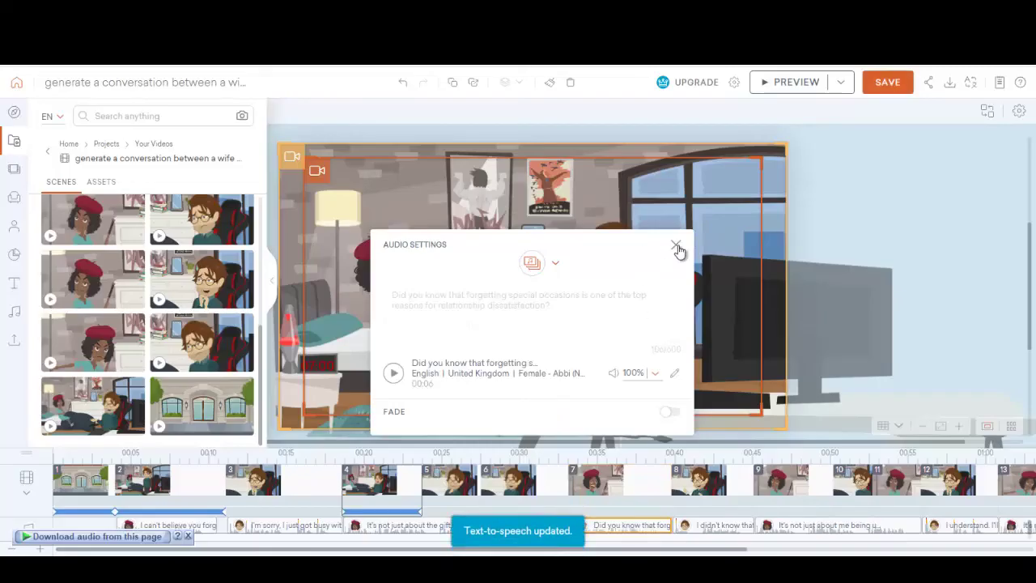
click(675, 245)
- Add the bald bearded man in the grey sweater from the Business Friendly Casual characters to scene 4 and dismiss the Replace tip
click(613, 287)
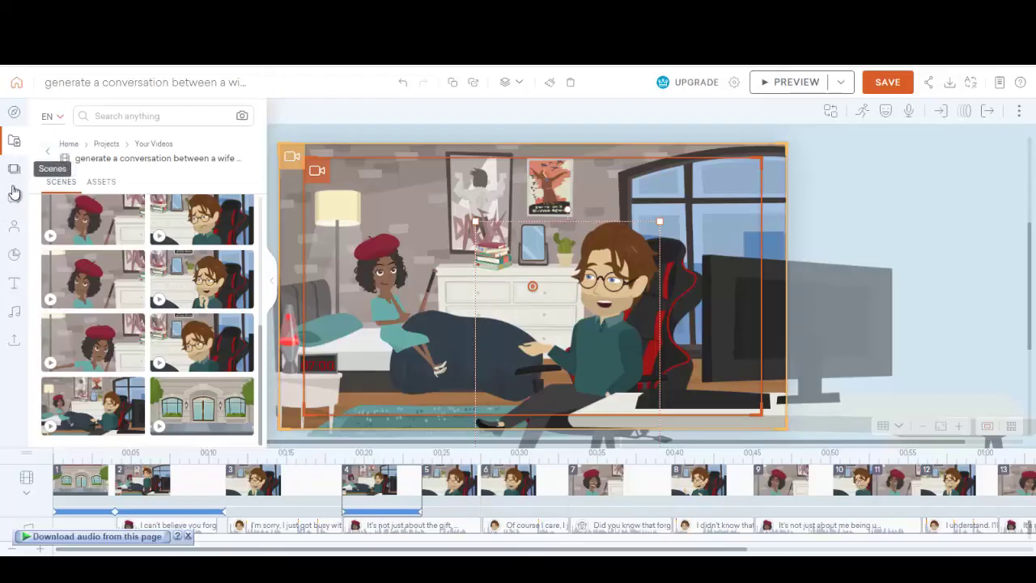
click(16, 227)
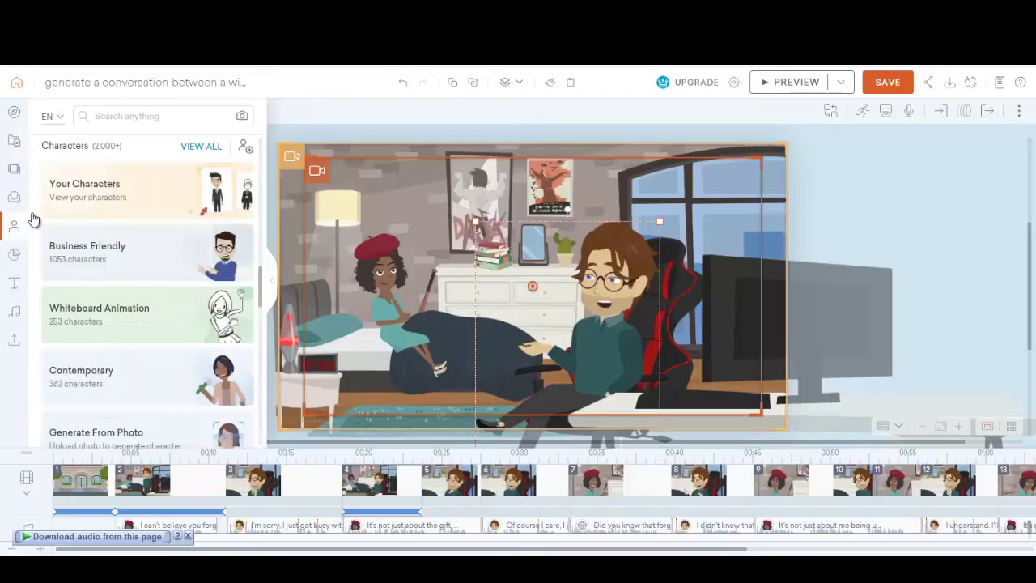
click(123, 200)
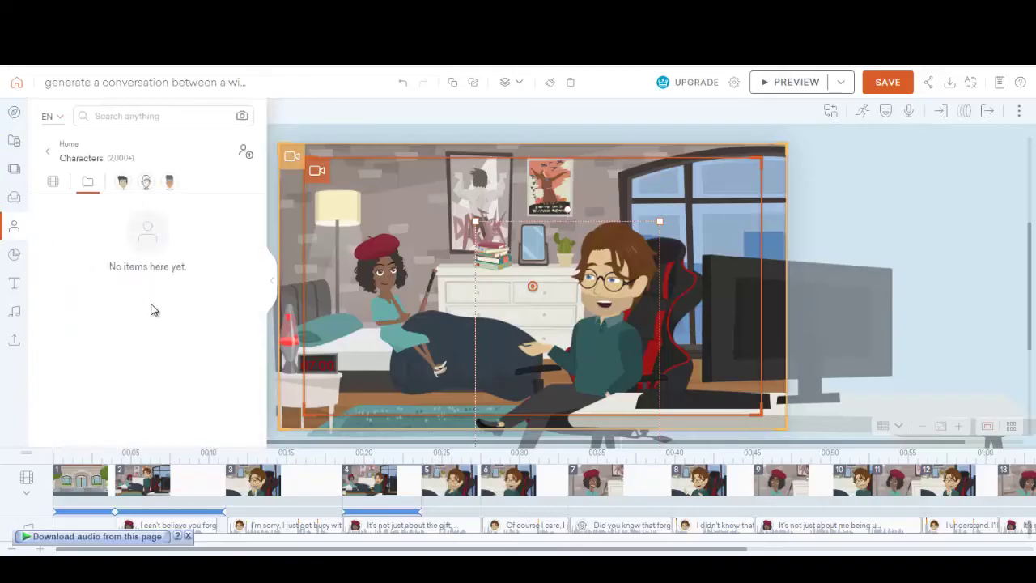
click(121, 183)
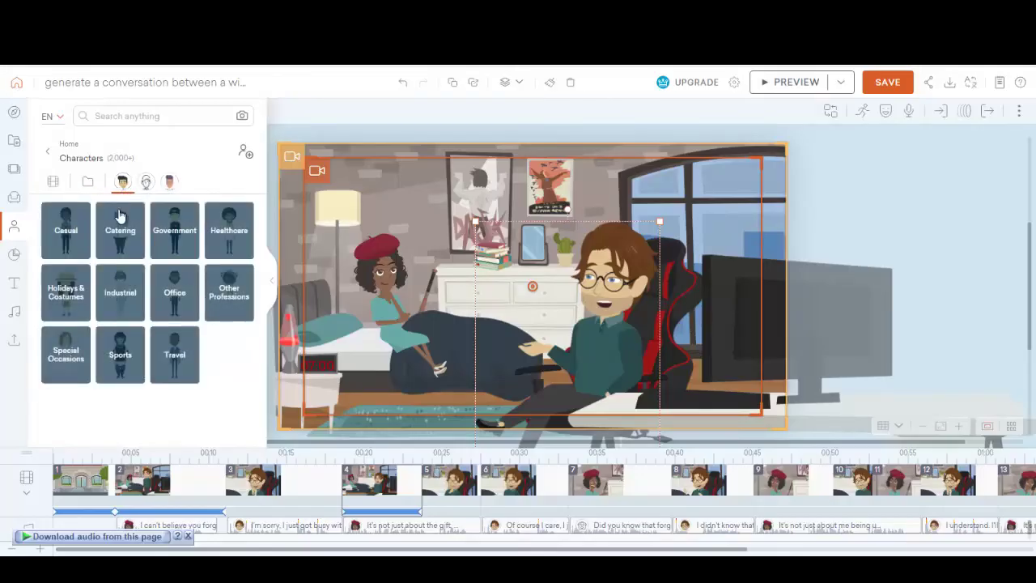
click(78, 234)
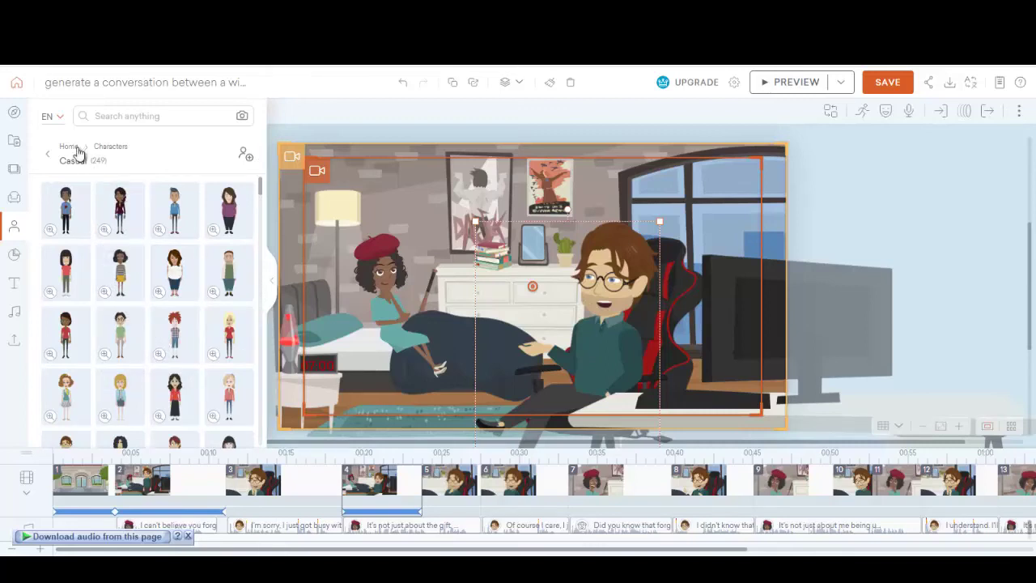
scroll(207, 371, down, 2)
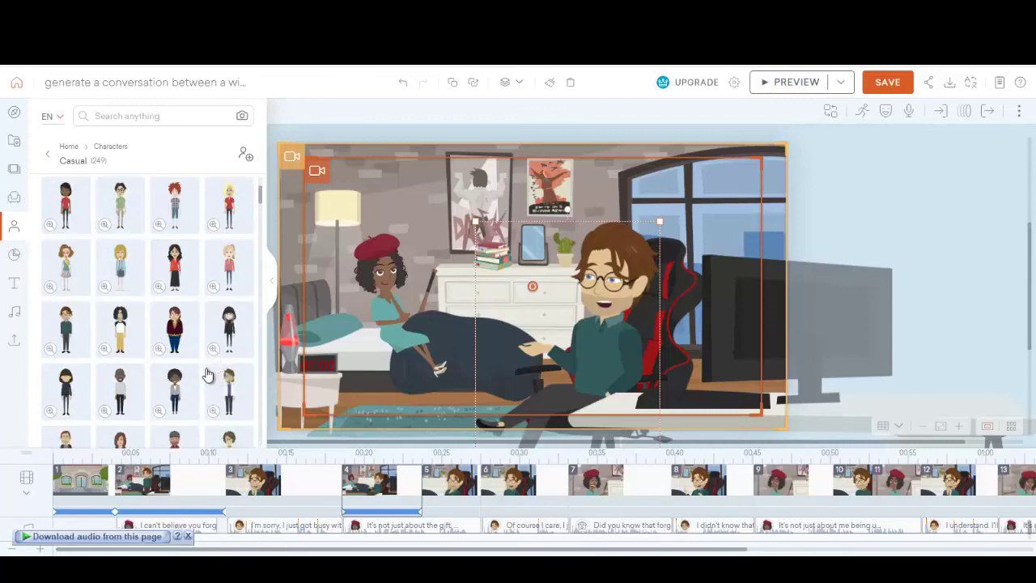
click(136, 386)
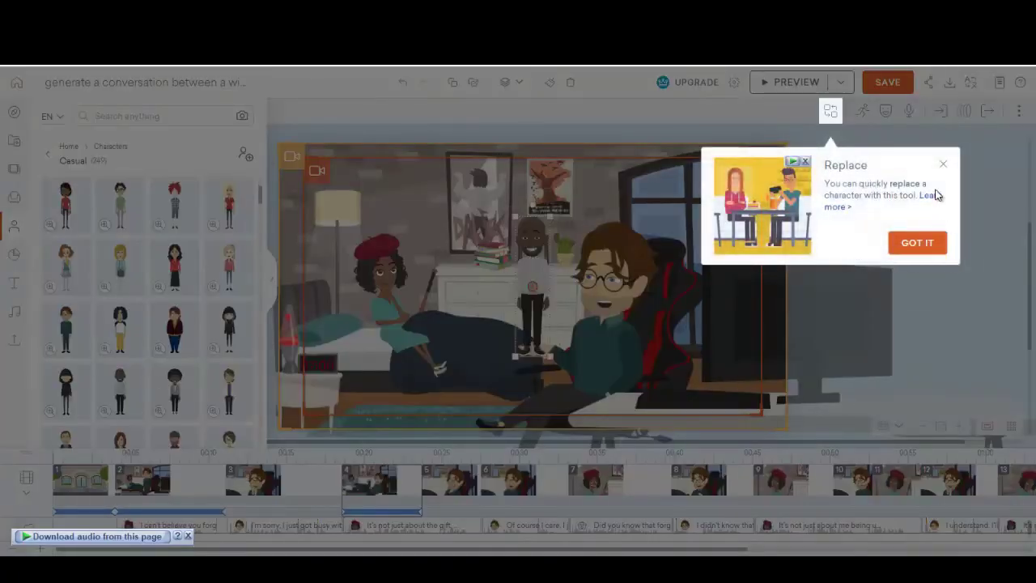
click(917, 244)
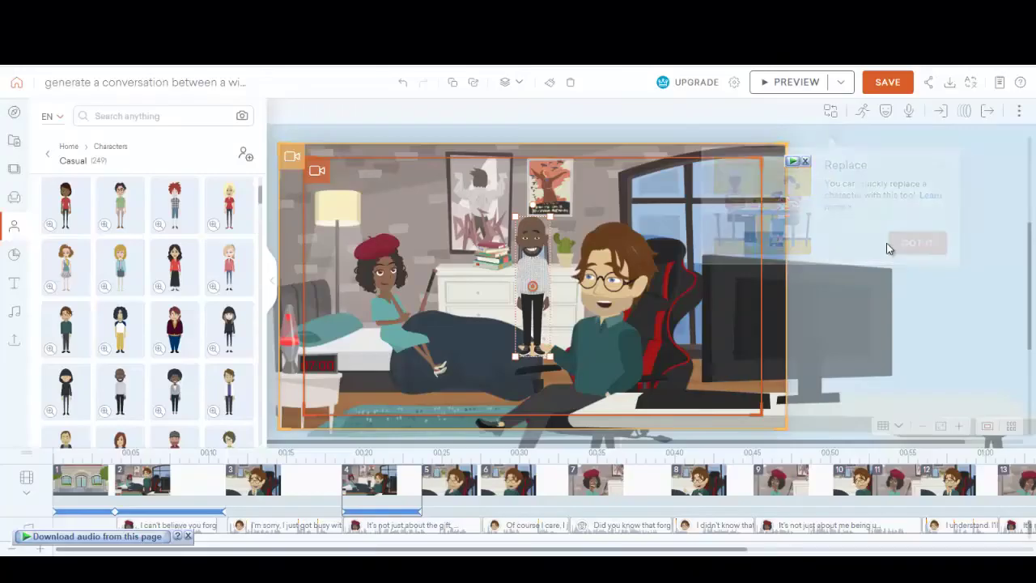
- Replace the seated husband in scene 4 with the bald bearded man and delete the extra standing copy
click(832, 113)
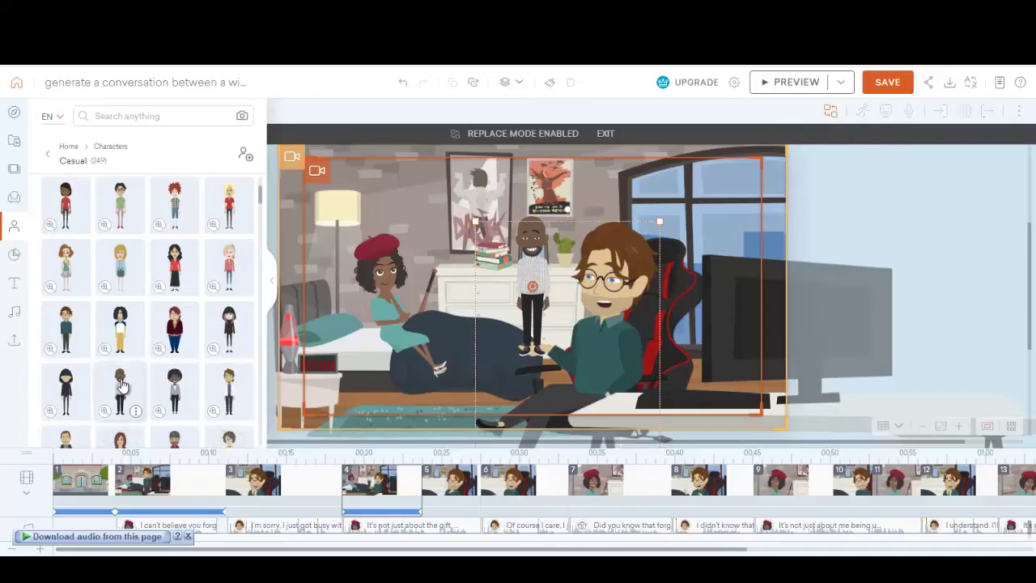
click(229, 386)
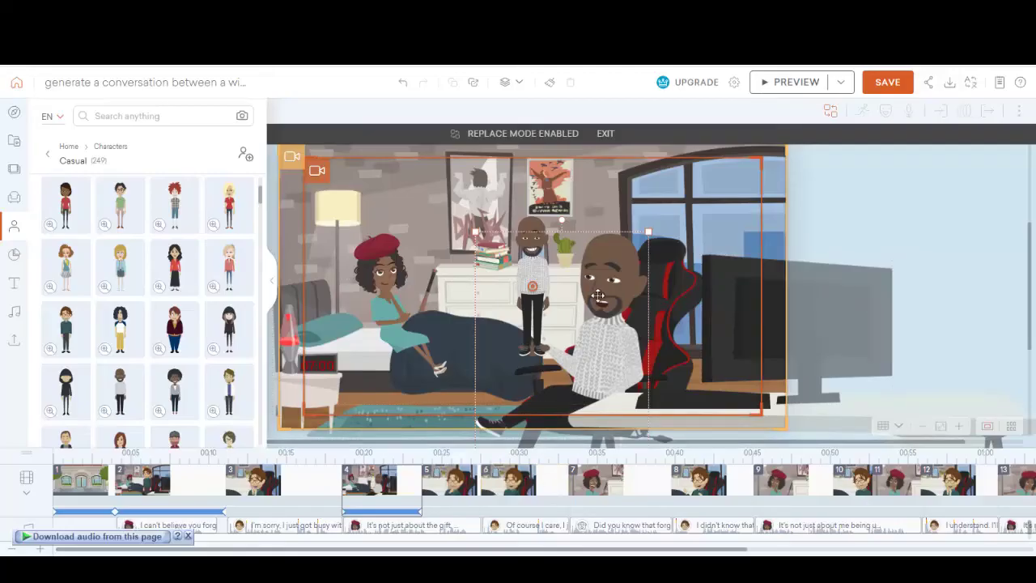
click(530, 226)
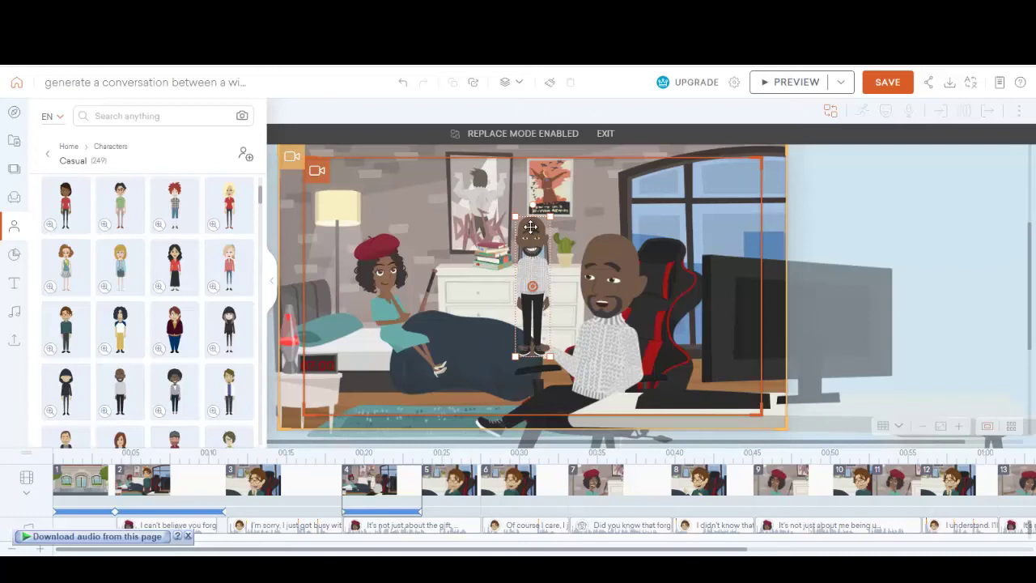
right_click(533, 286)
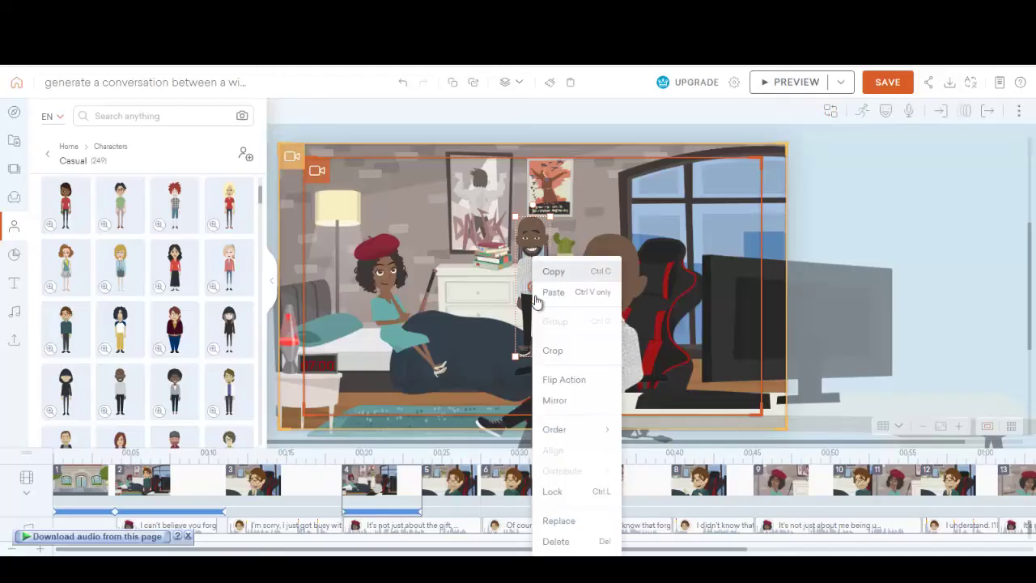
click(558, 541)
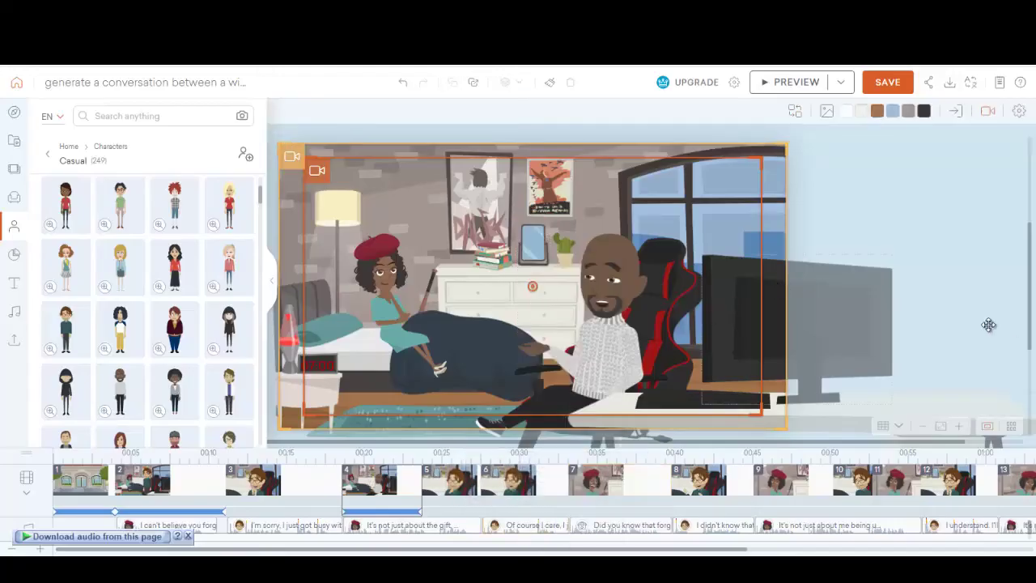
- Undo the character changes in scene 4 and clear the selection
click(913, 361)
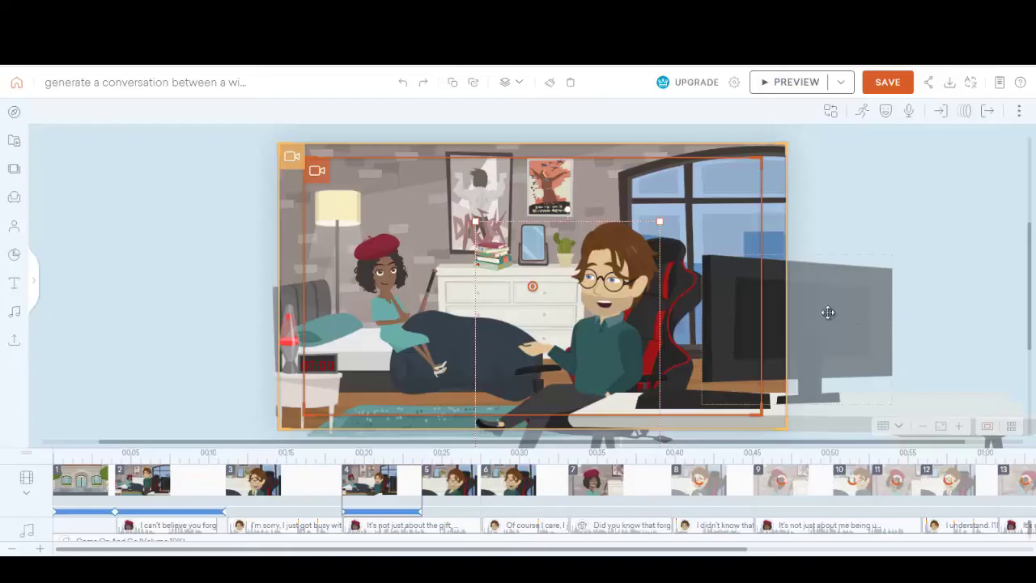
click(882, 177)
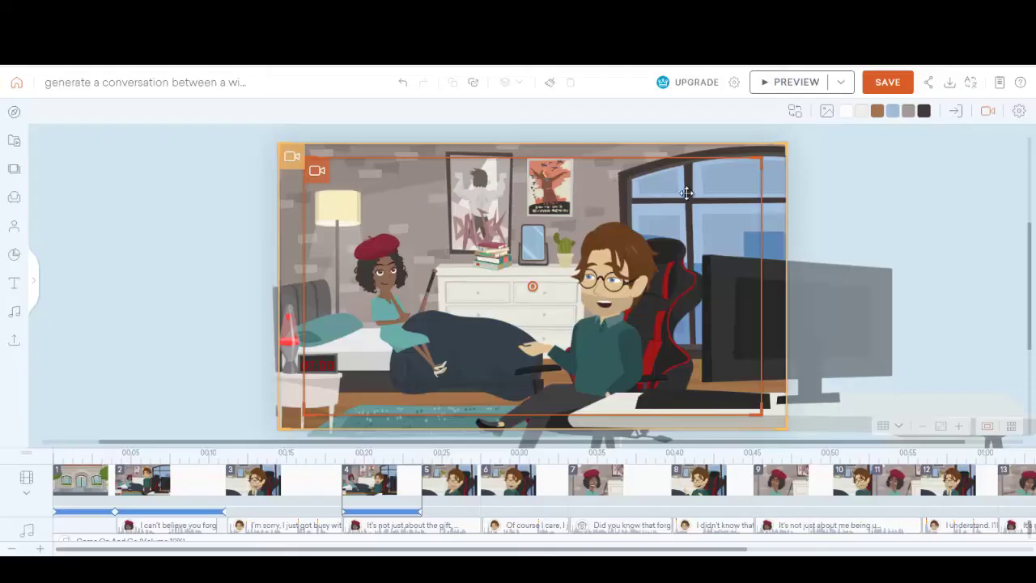
- Recolor the blue window glass in scene 4's background to red from the Whiteboard Animation palette and save the video
click(892, 113)
click(871, 301)
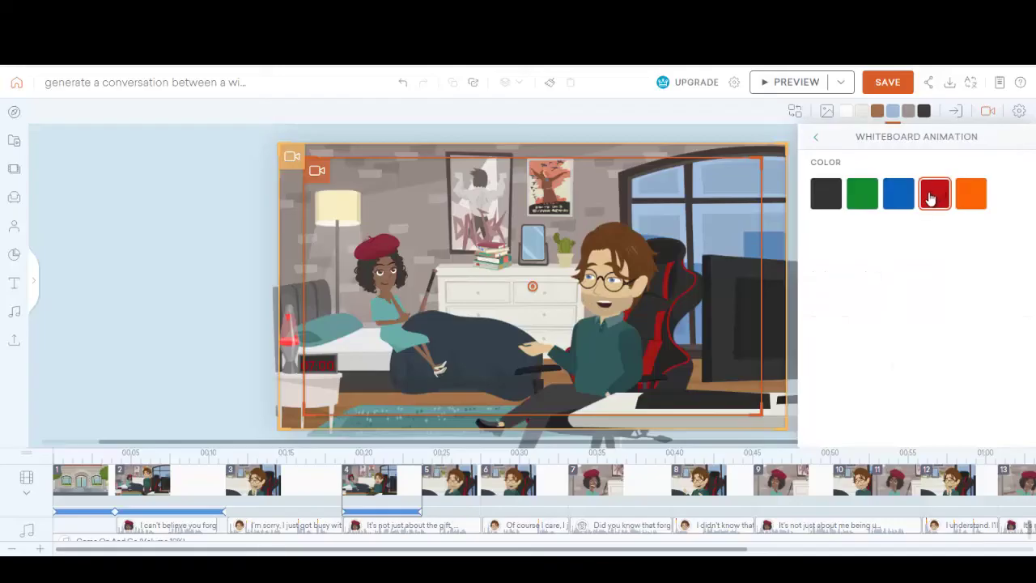
click(933, 199)
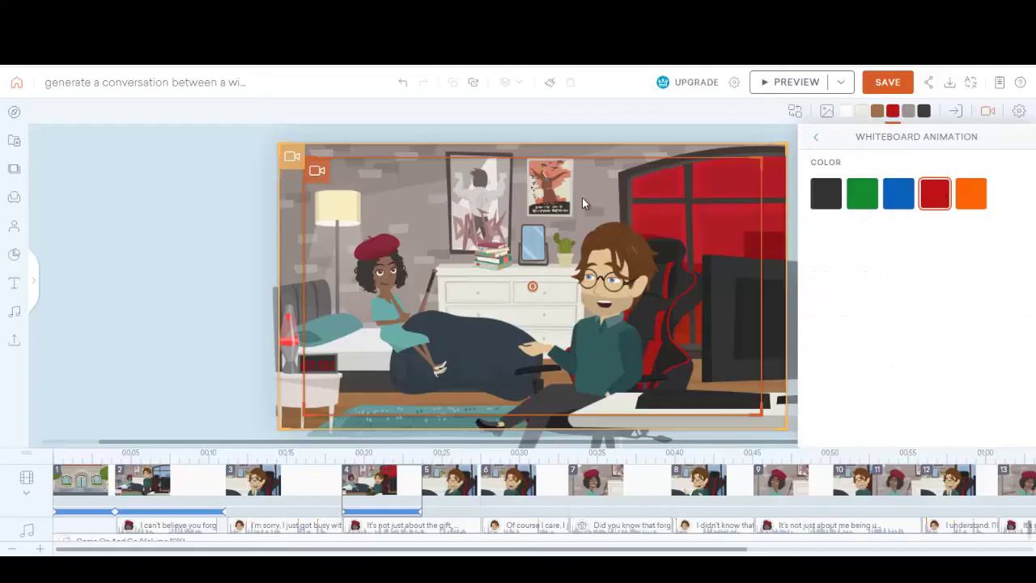
click(389, 267)
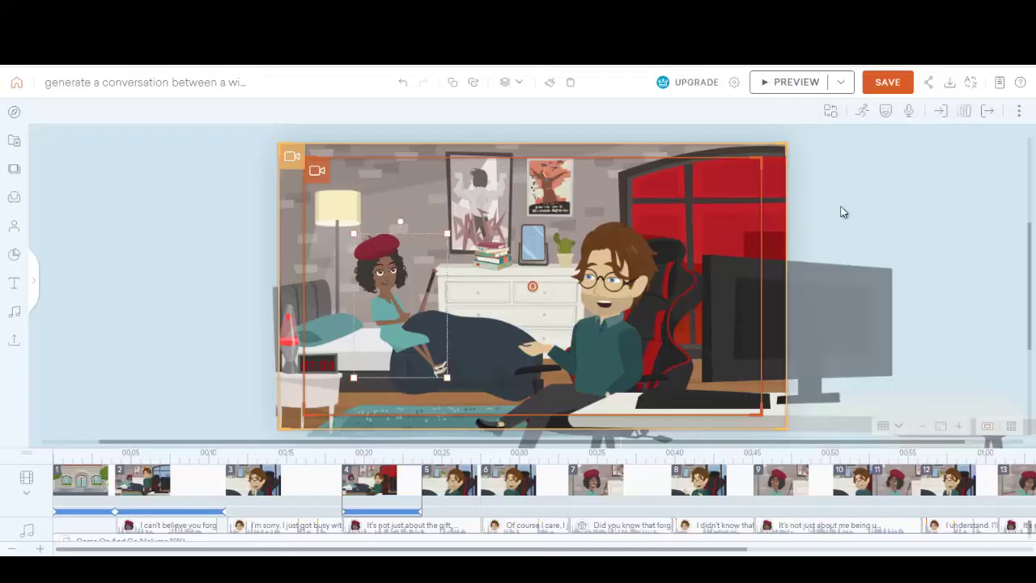
click(887, 83)
click(889, 82)
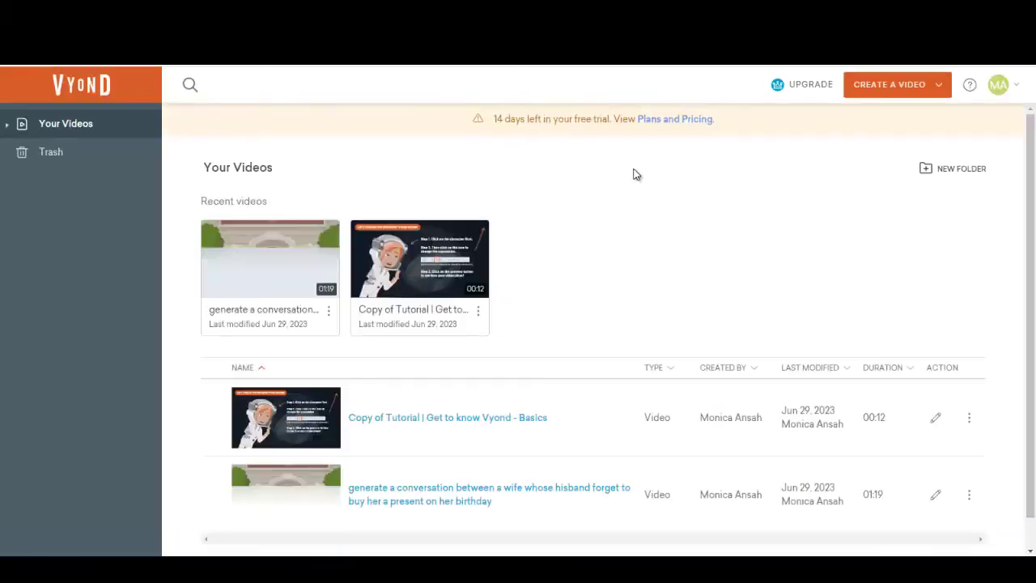
- Try to generate the Full HD - 1080p version of the birthday conversation video from the recent videos
click(329, 311)
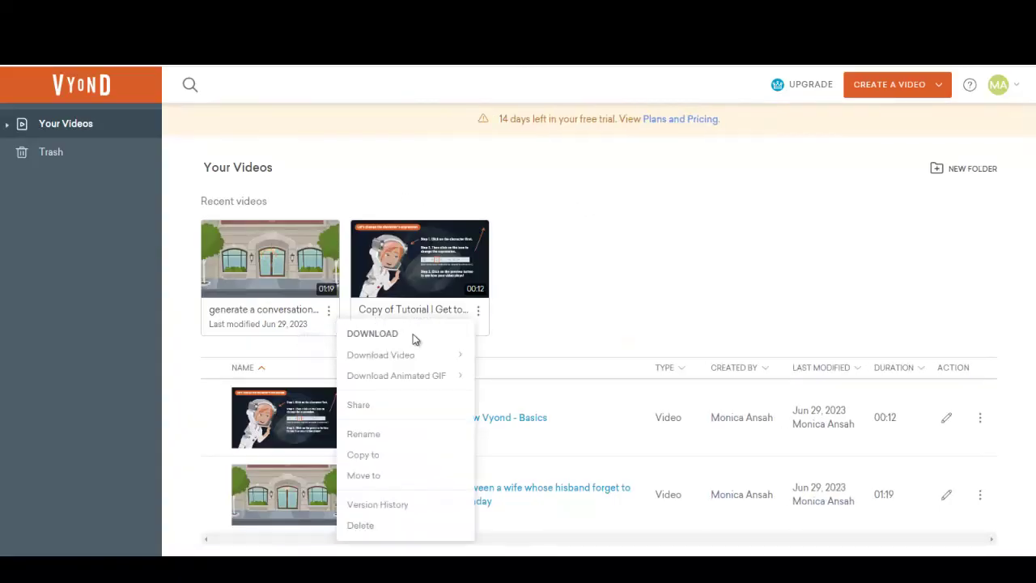
mouse_move(437, 364)
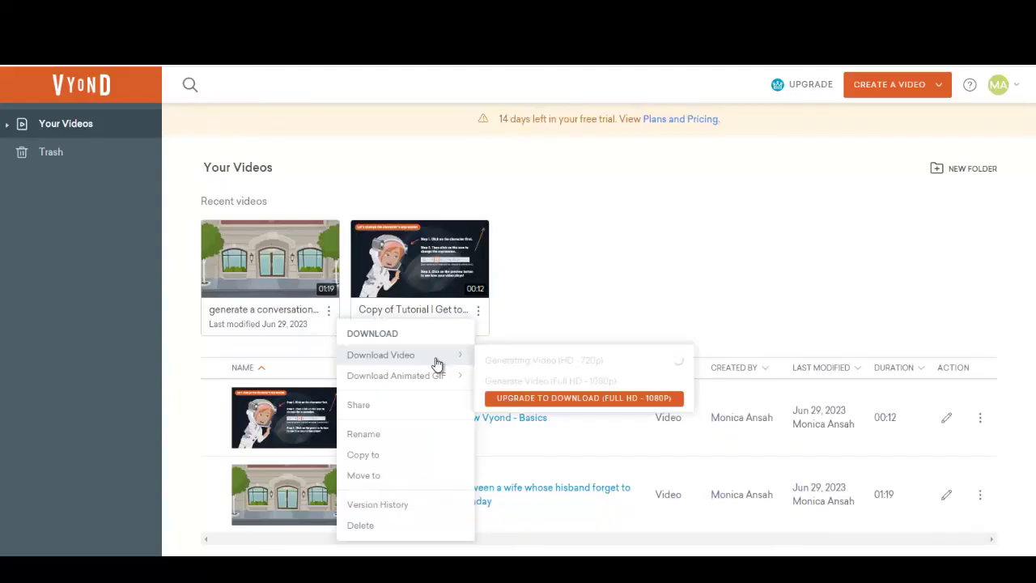
click(573, 382)
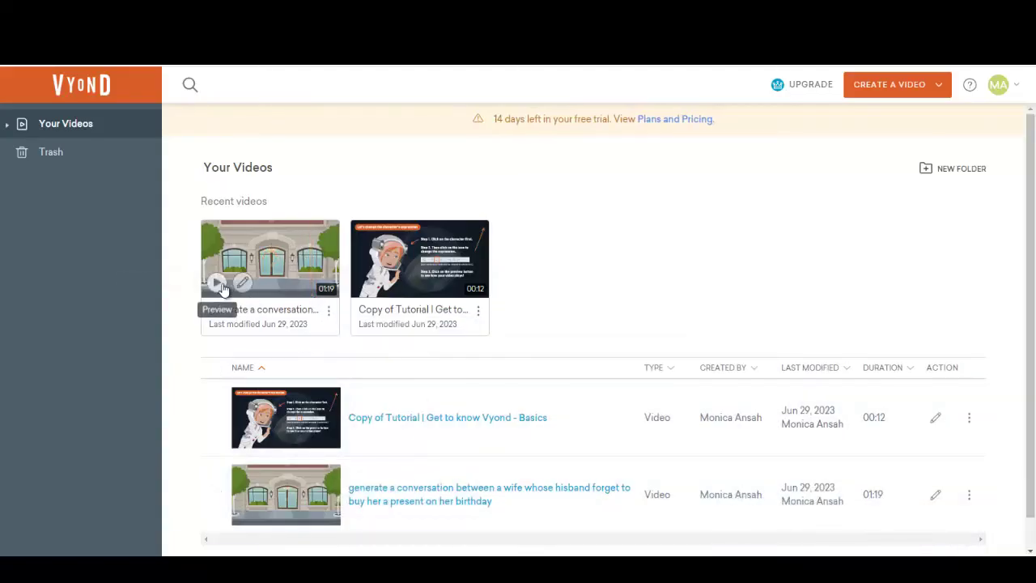
- Open the preview page of the birthday conversation video and download the video in HD - 720p
click(217, 284)
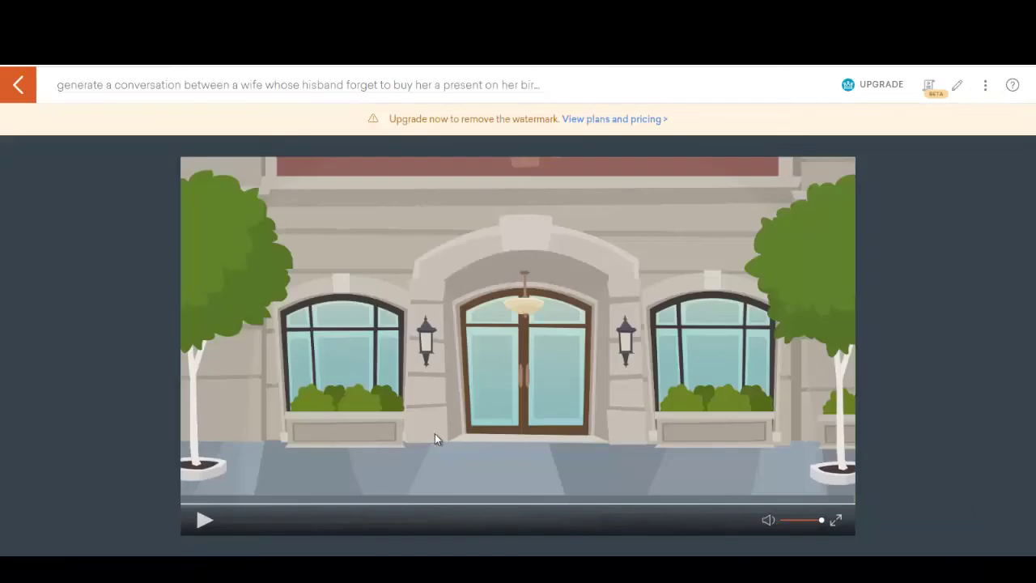
click(984, 89)
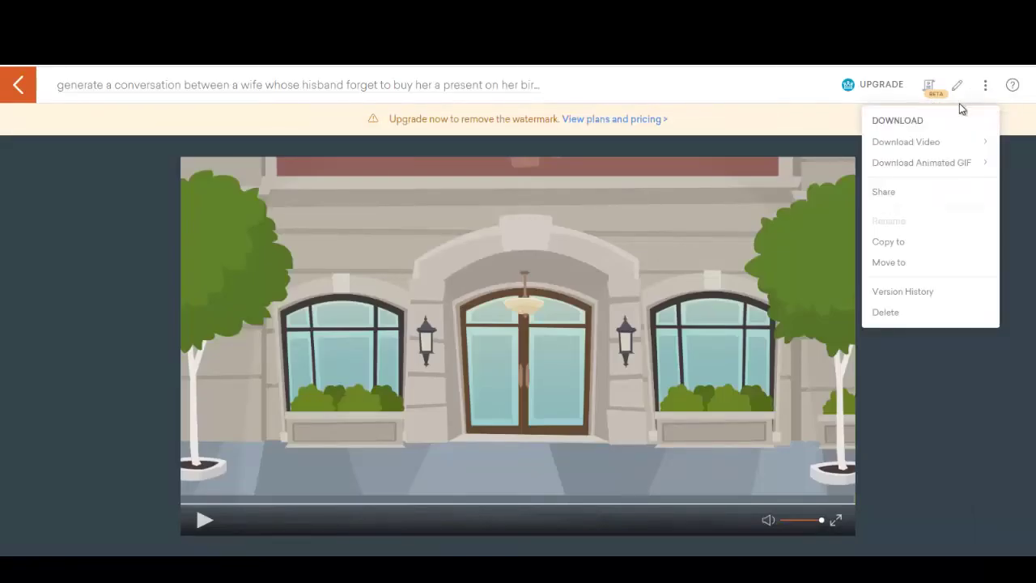
mouse_move(932, 143)
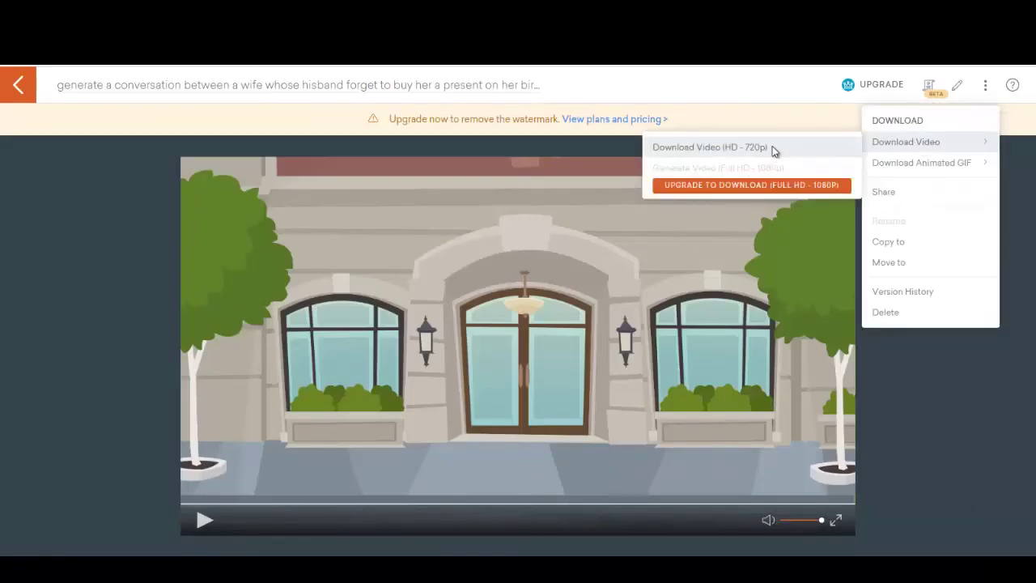
click(710, 148)
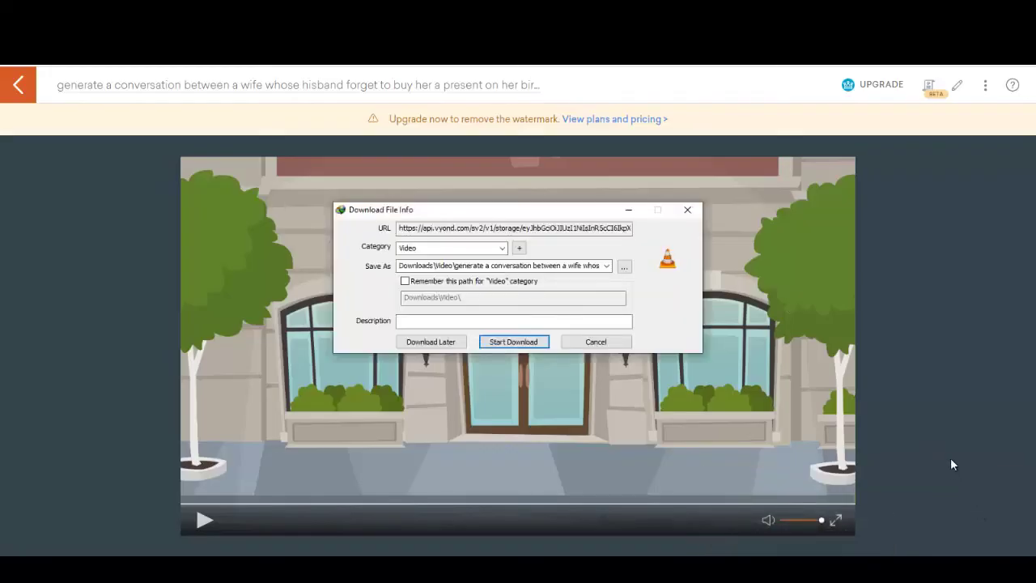
click(521, 343)
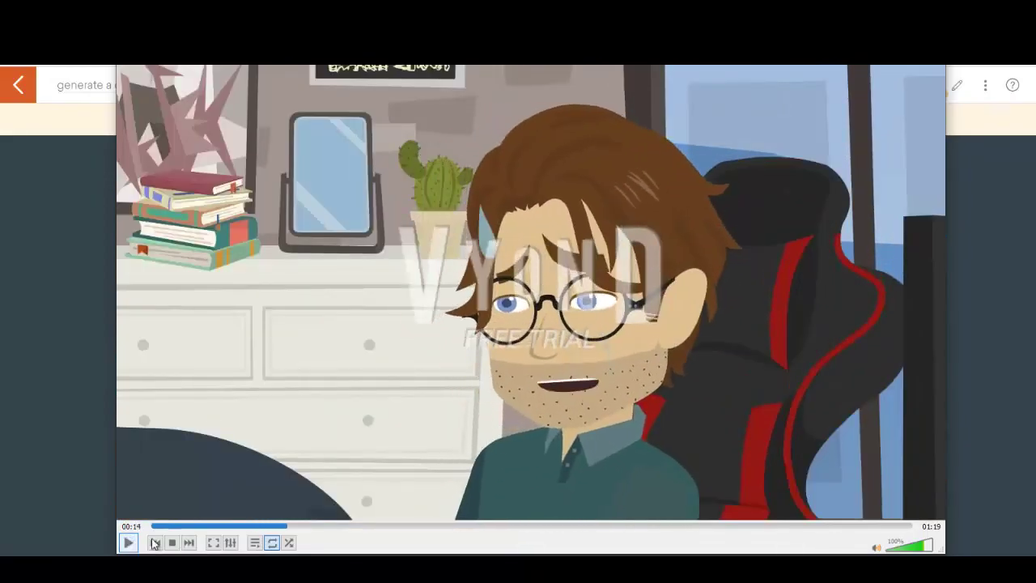
- Skim forward through the downloaded video in the media player to about 00:33
drag(290, 527, 365, 530)
drag(446, 524, 487, 525)
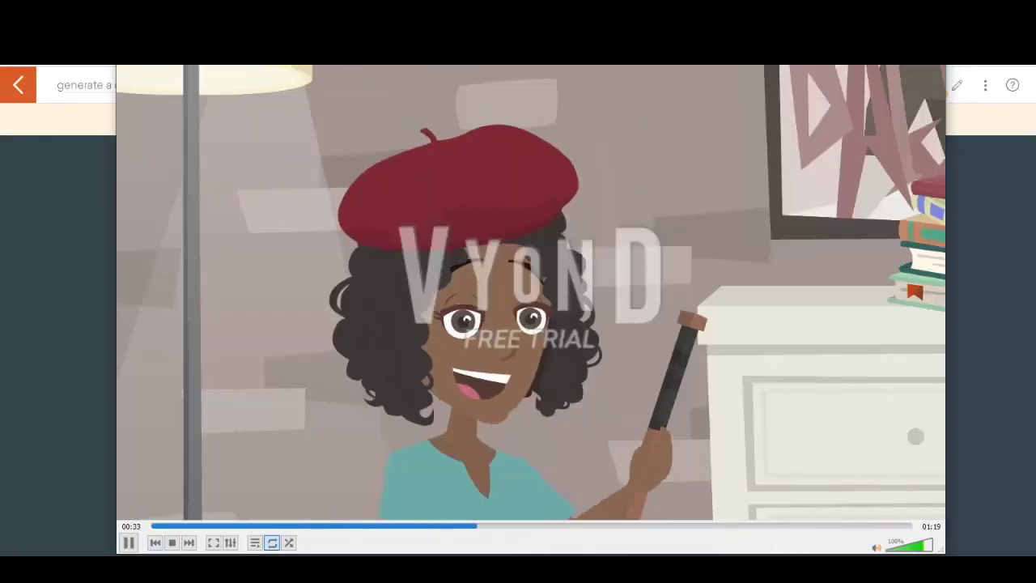